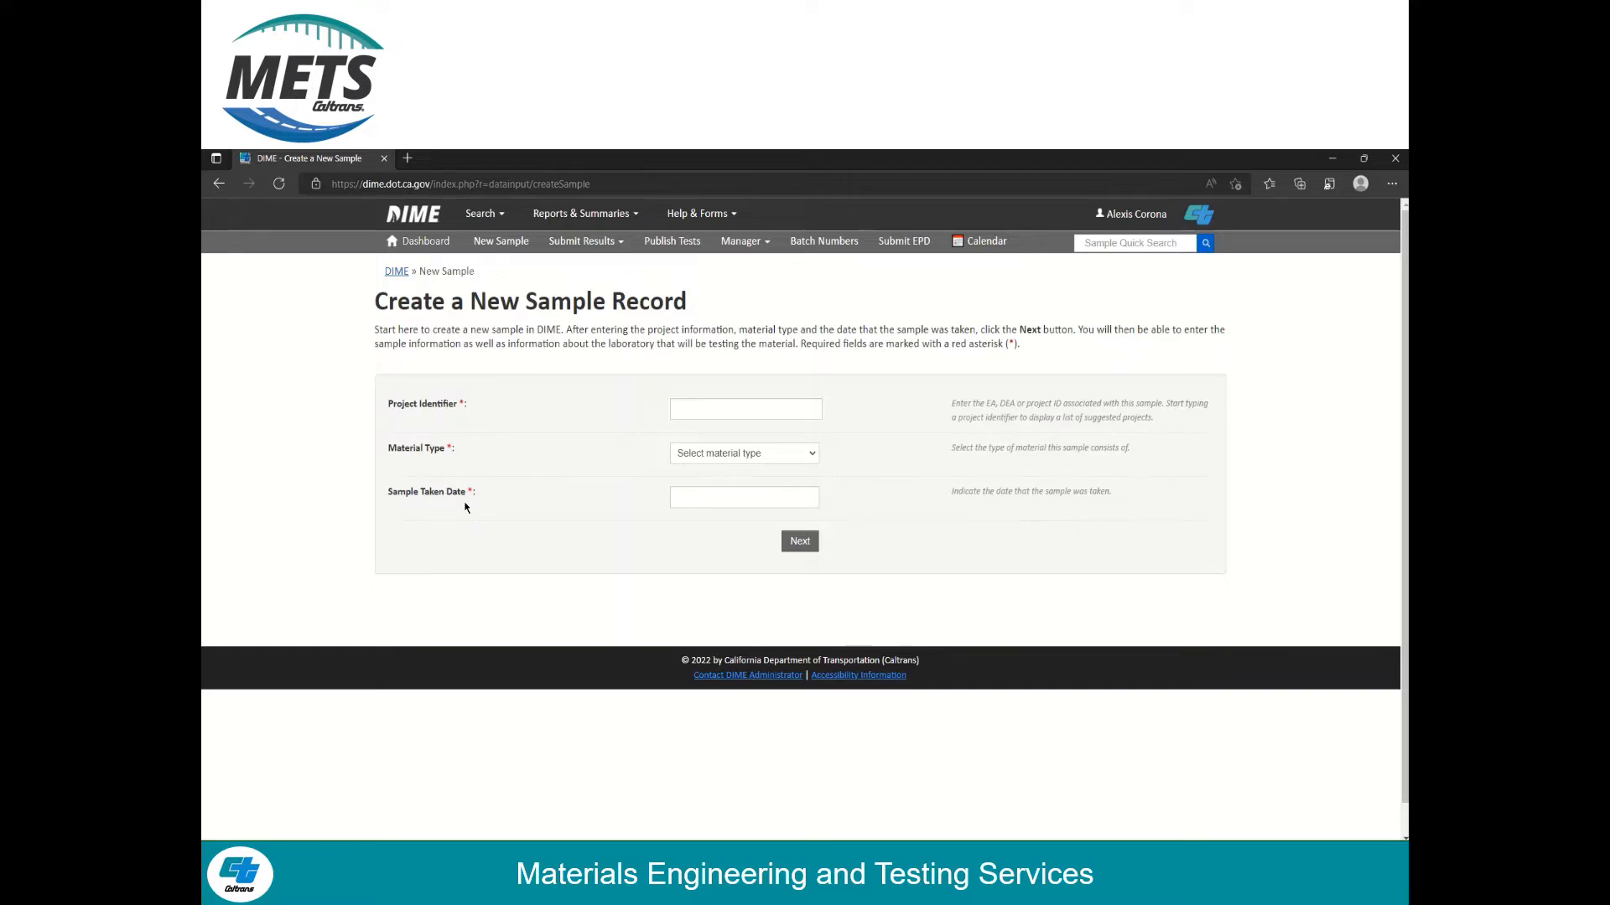
Choose project STOCK (888), material type Concrete and sample taken date 06/13/2022, then continue
click(707, 409)
text(888)
click(726, 475)
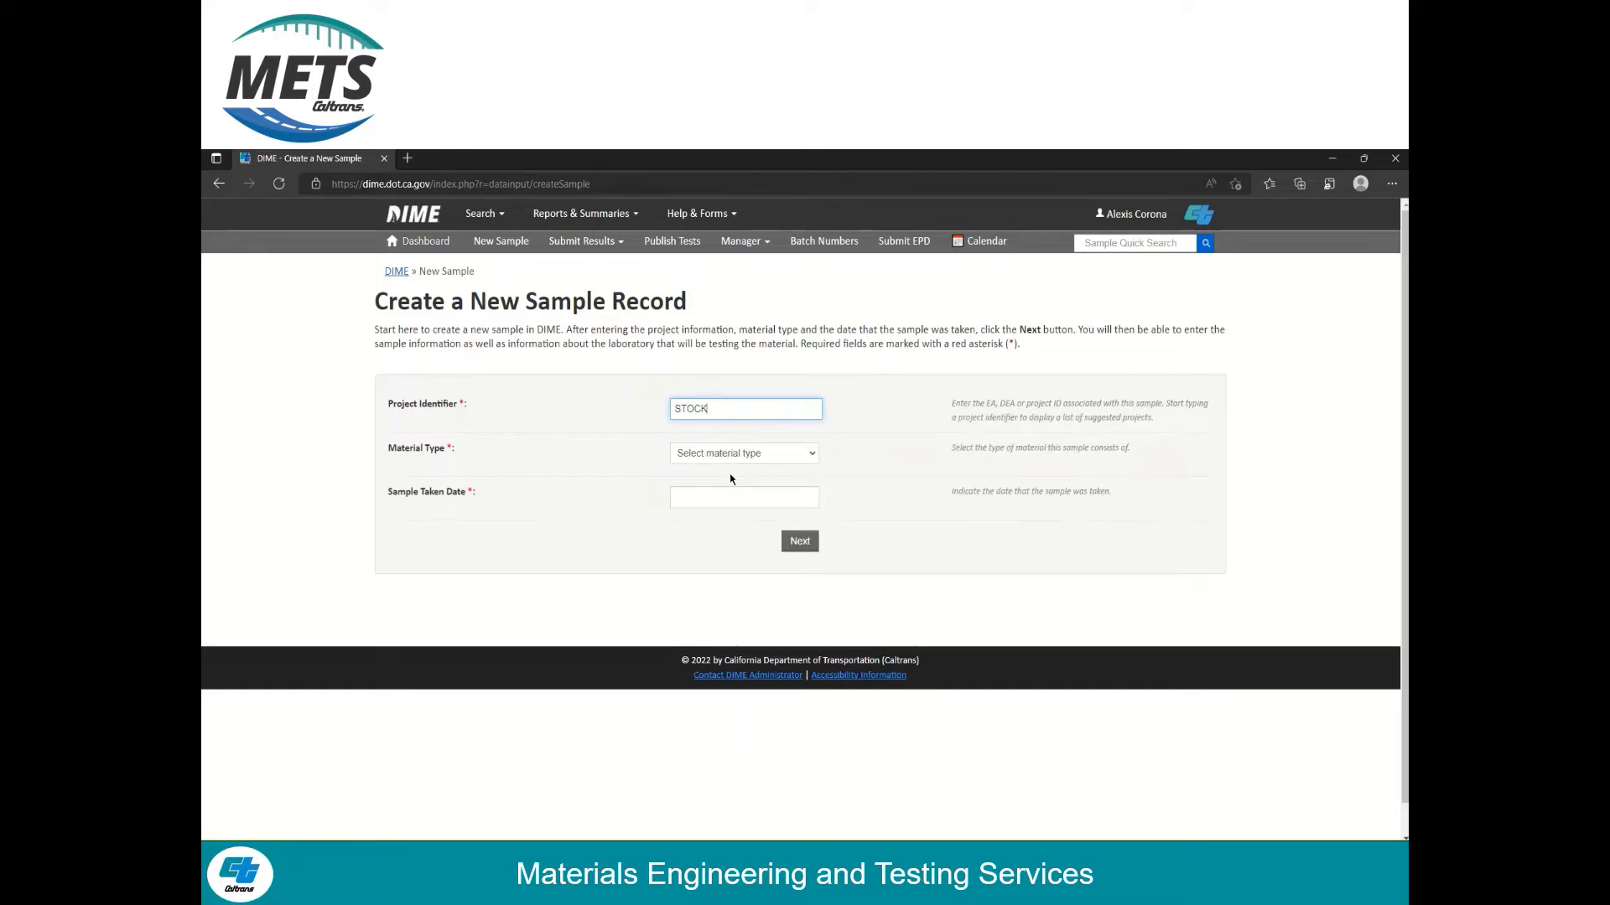
click(787, 464)
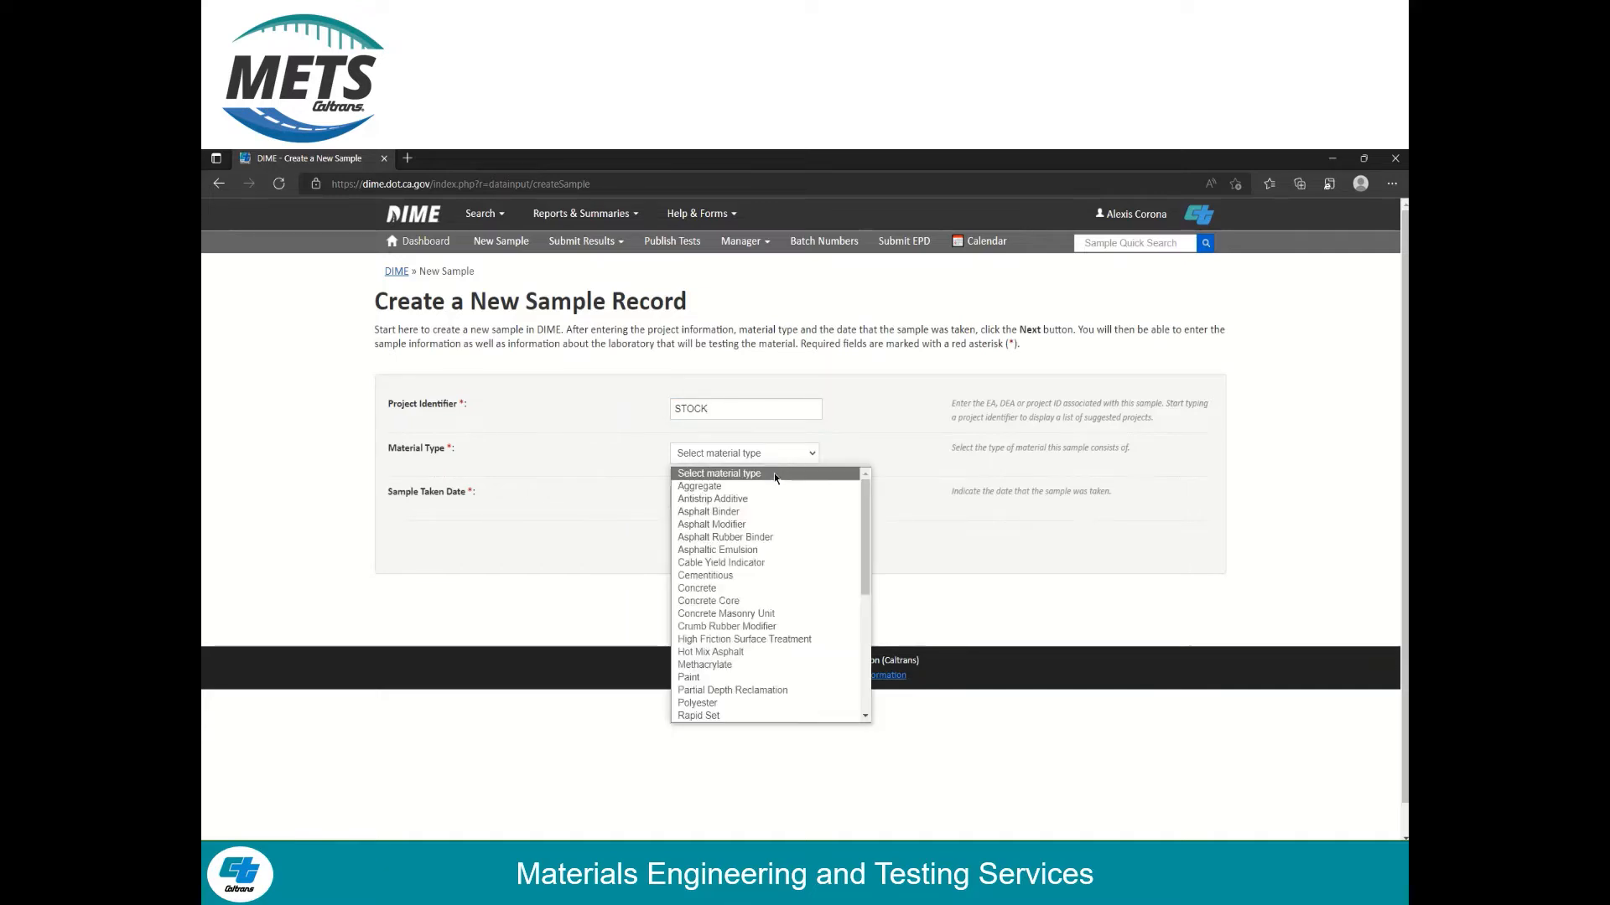
click(718, 590)
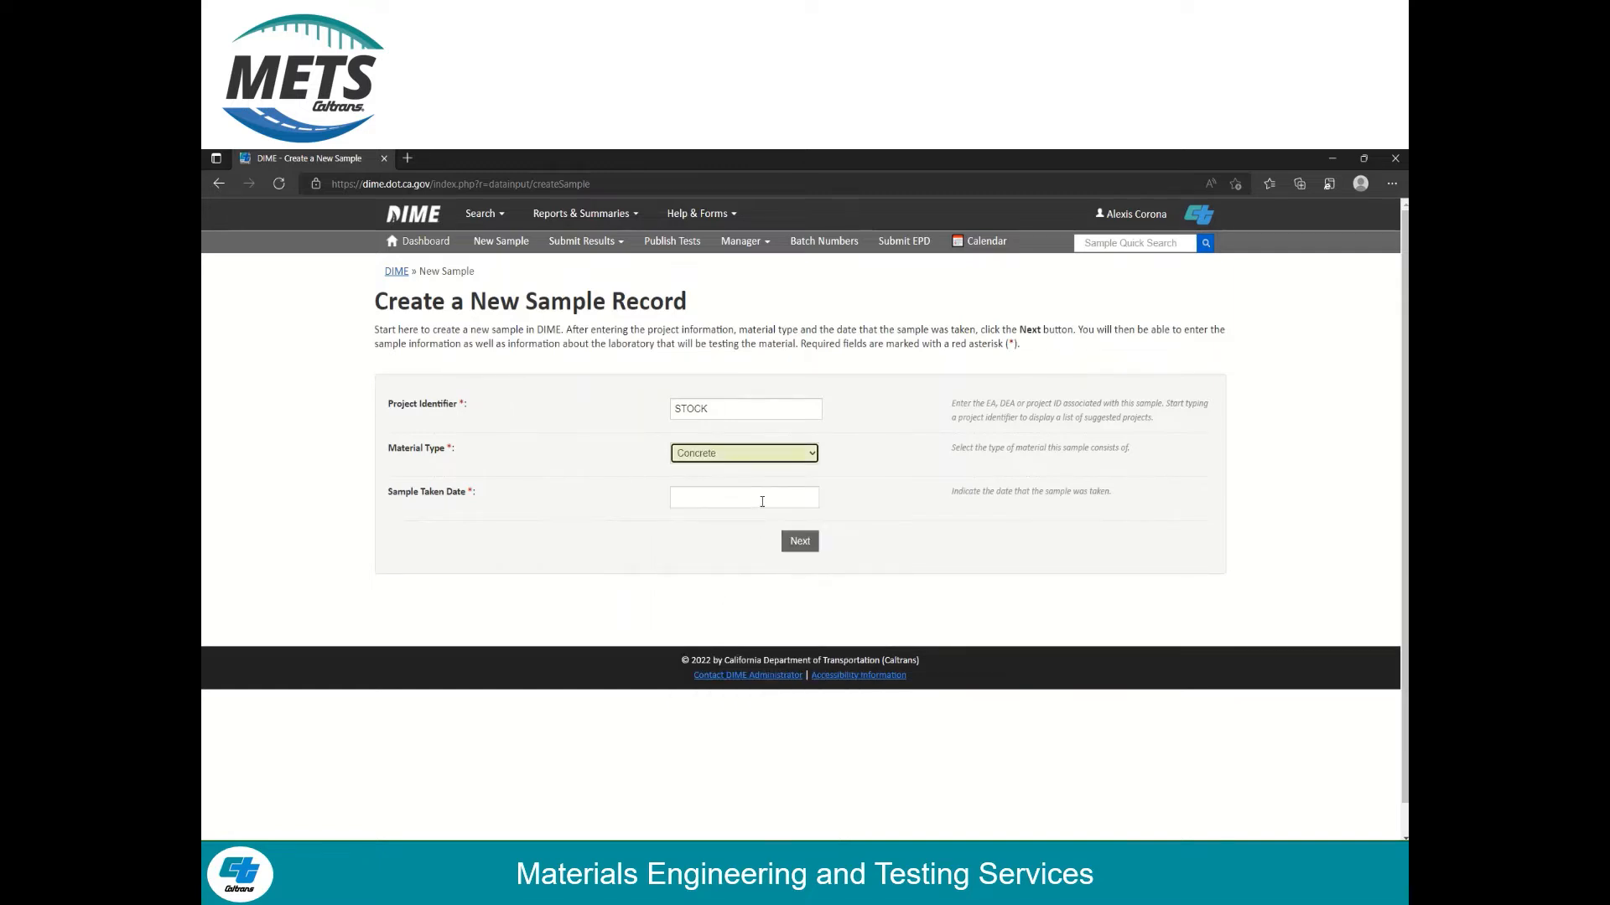
click(762, 500)
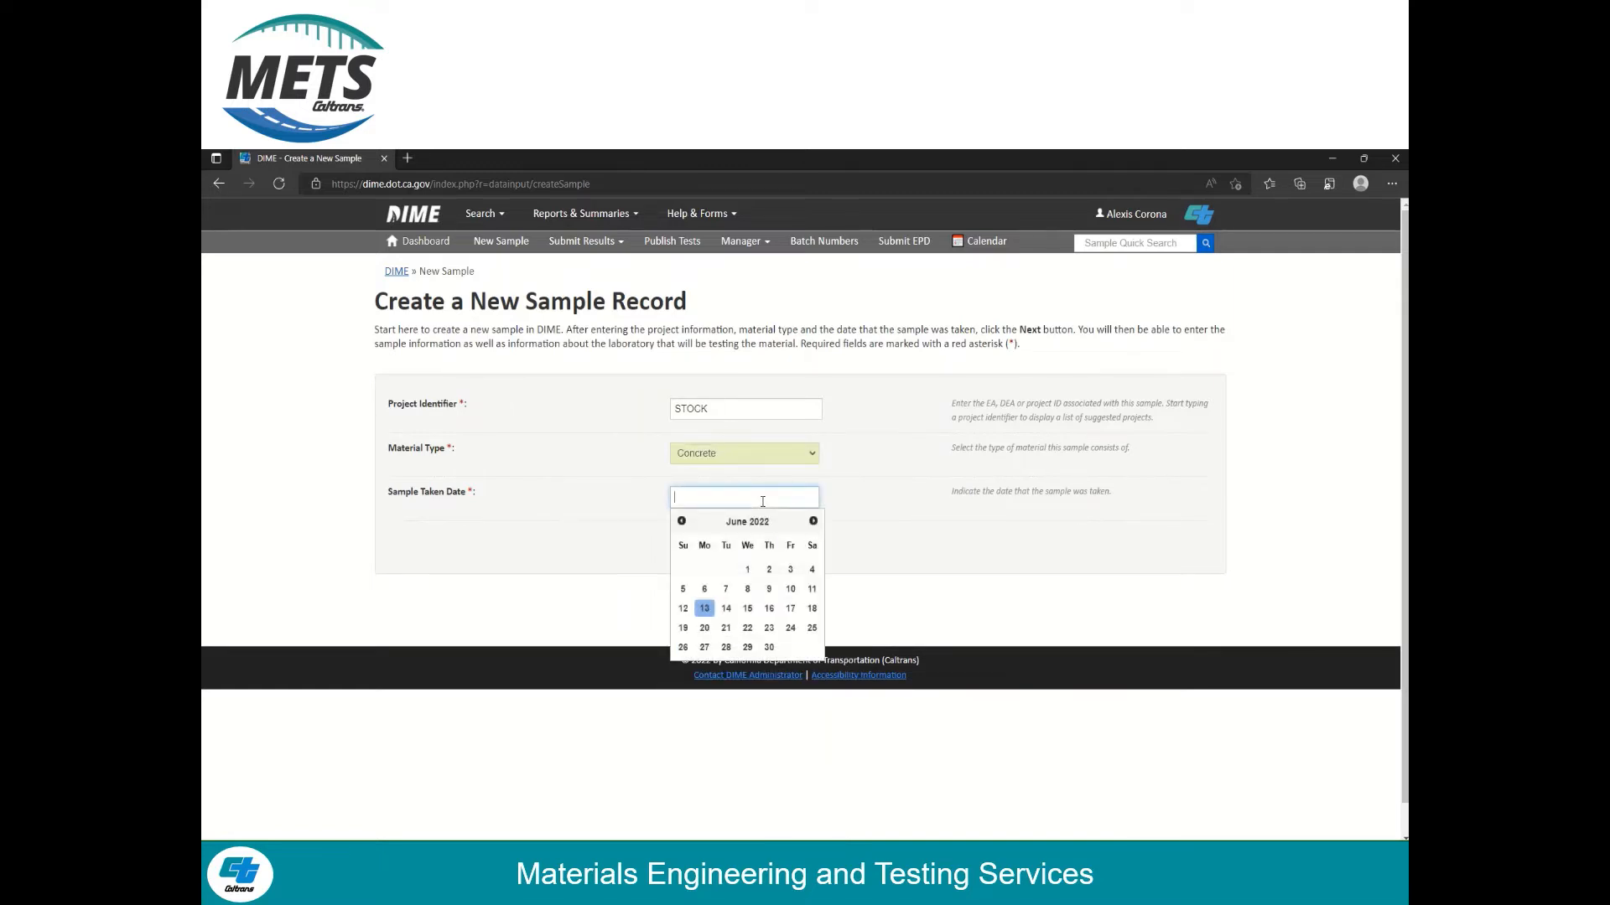
click(704, 608)
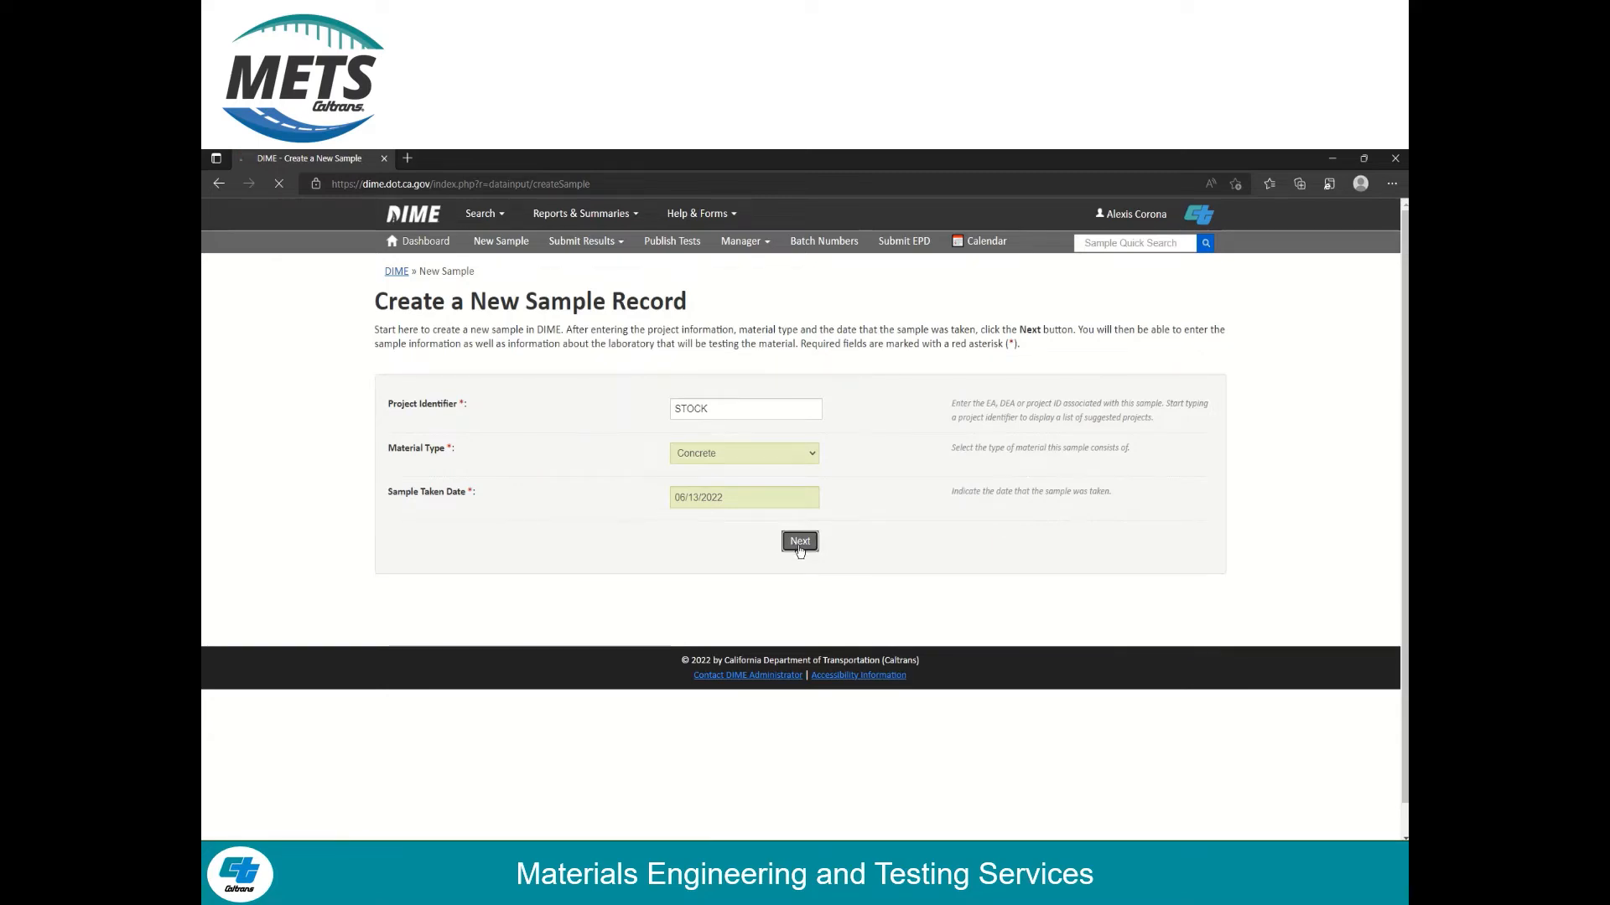
click(800, 550)
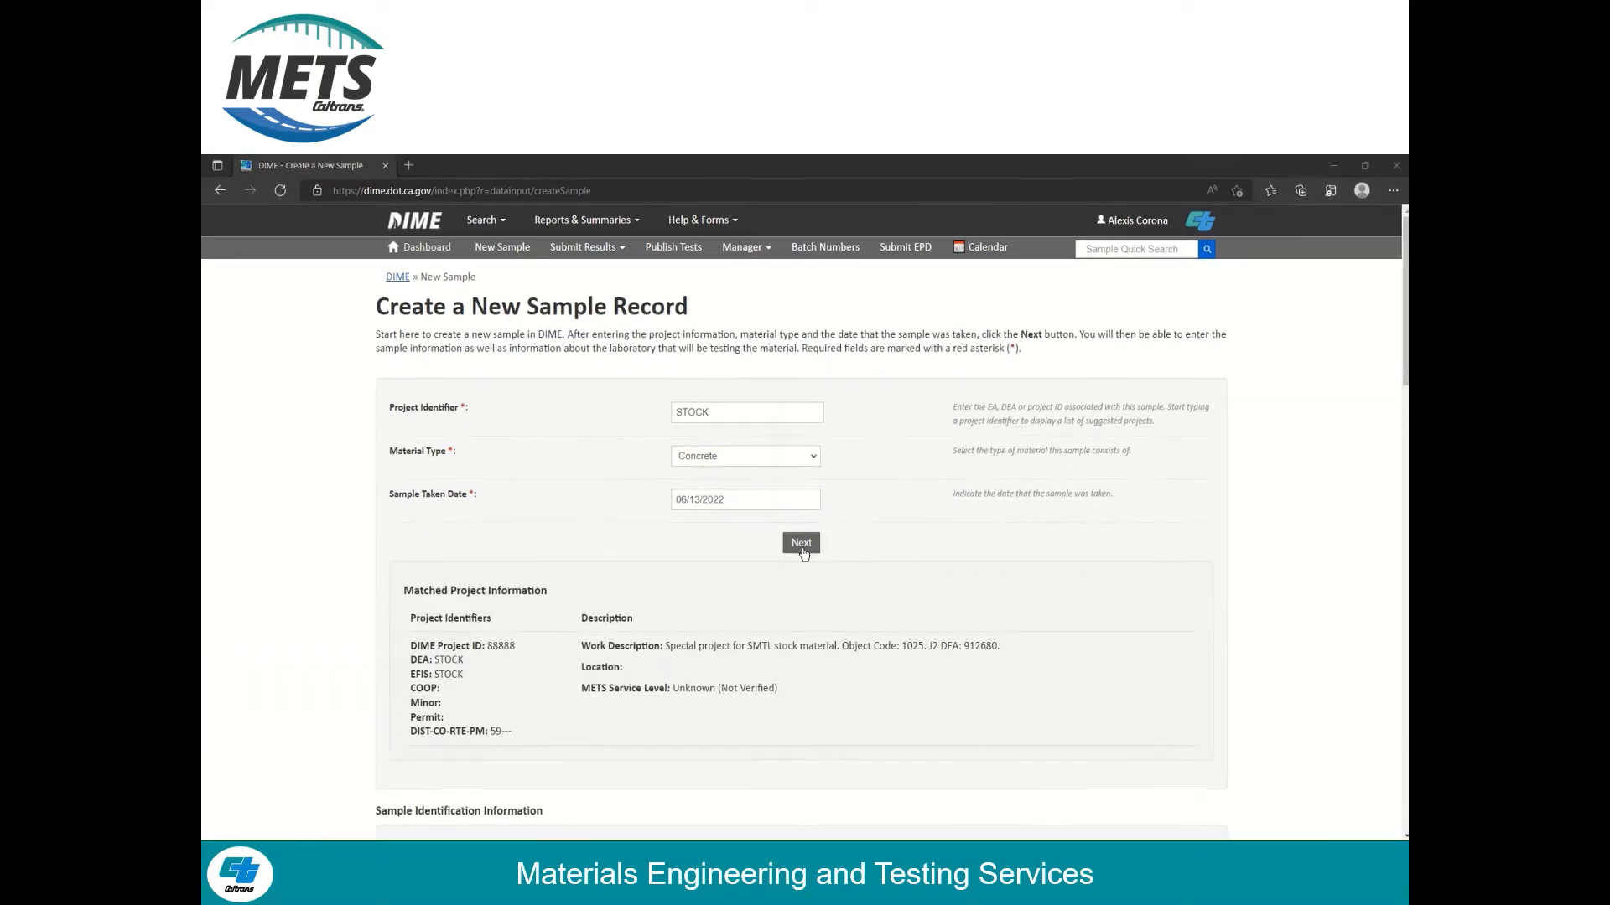
Scroll to Sample Identification Information and open the Yes/No list for office testing
scroll(460, 528, down, 7)
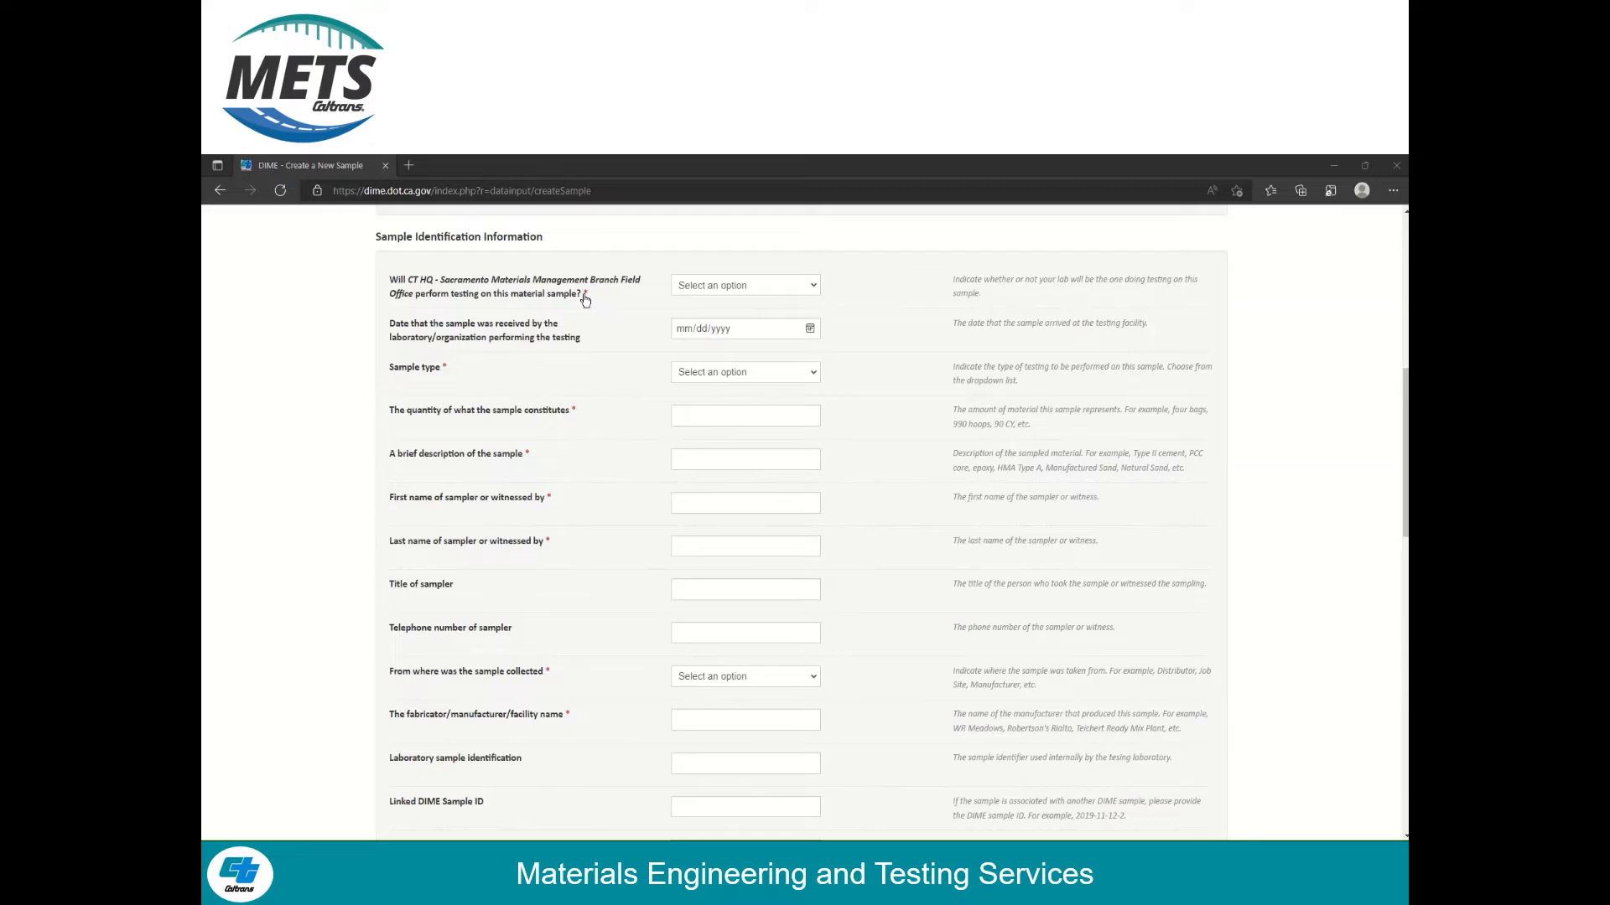
click(803, 288)
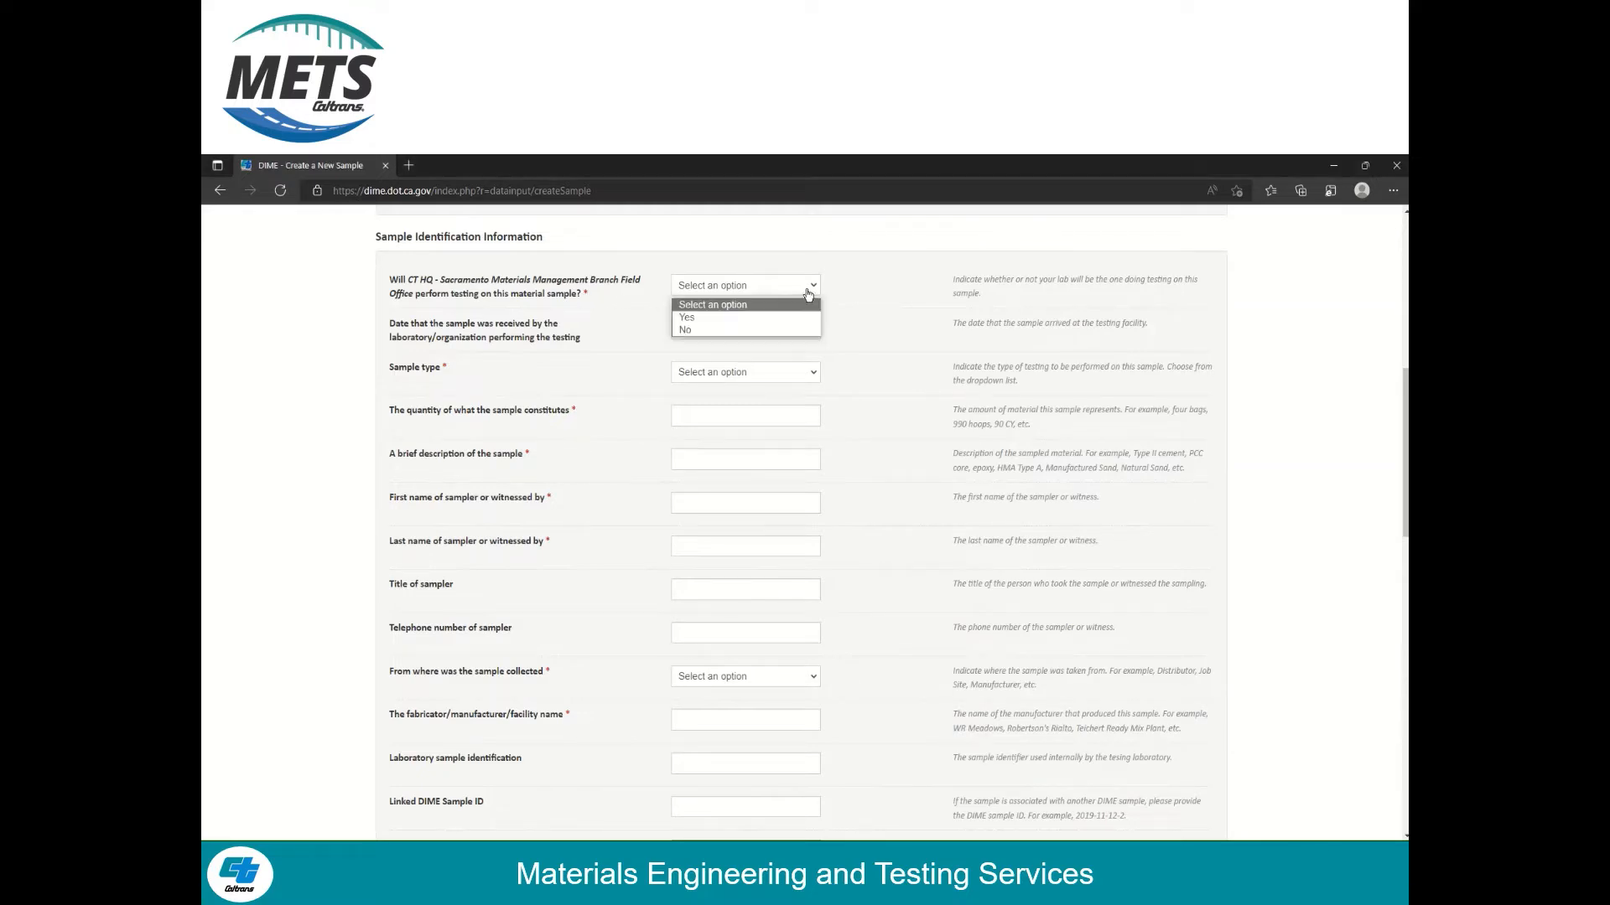
Set office testing Yes, received 06/10/2022, type Quality Assurance and quantity 100 cy
click(763, 318)
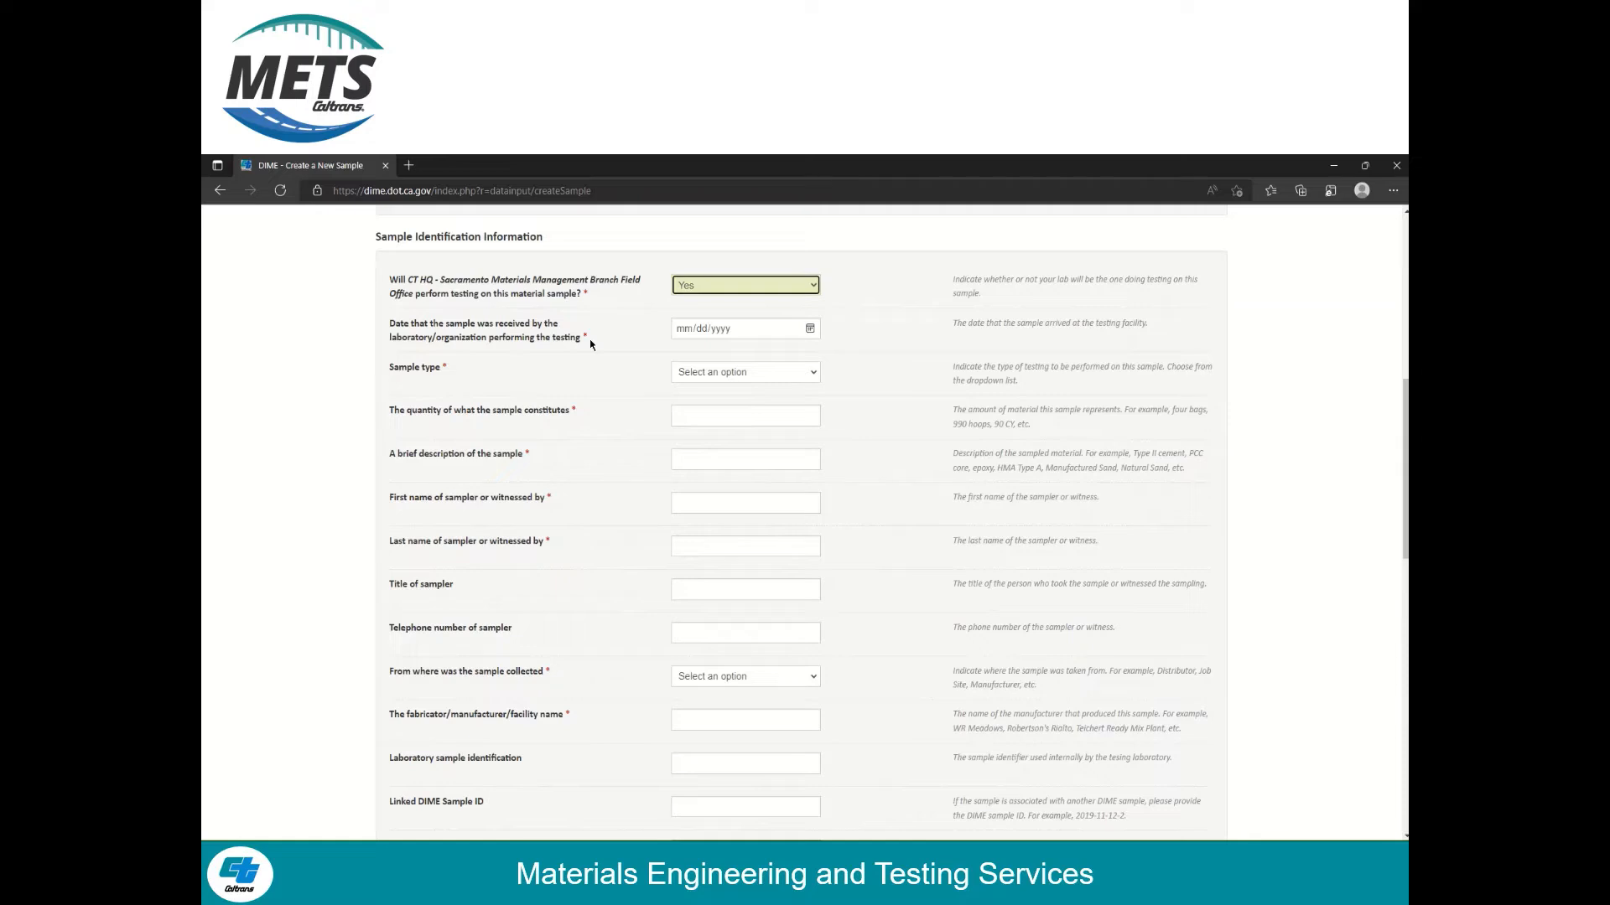
click(809, 331)
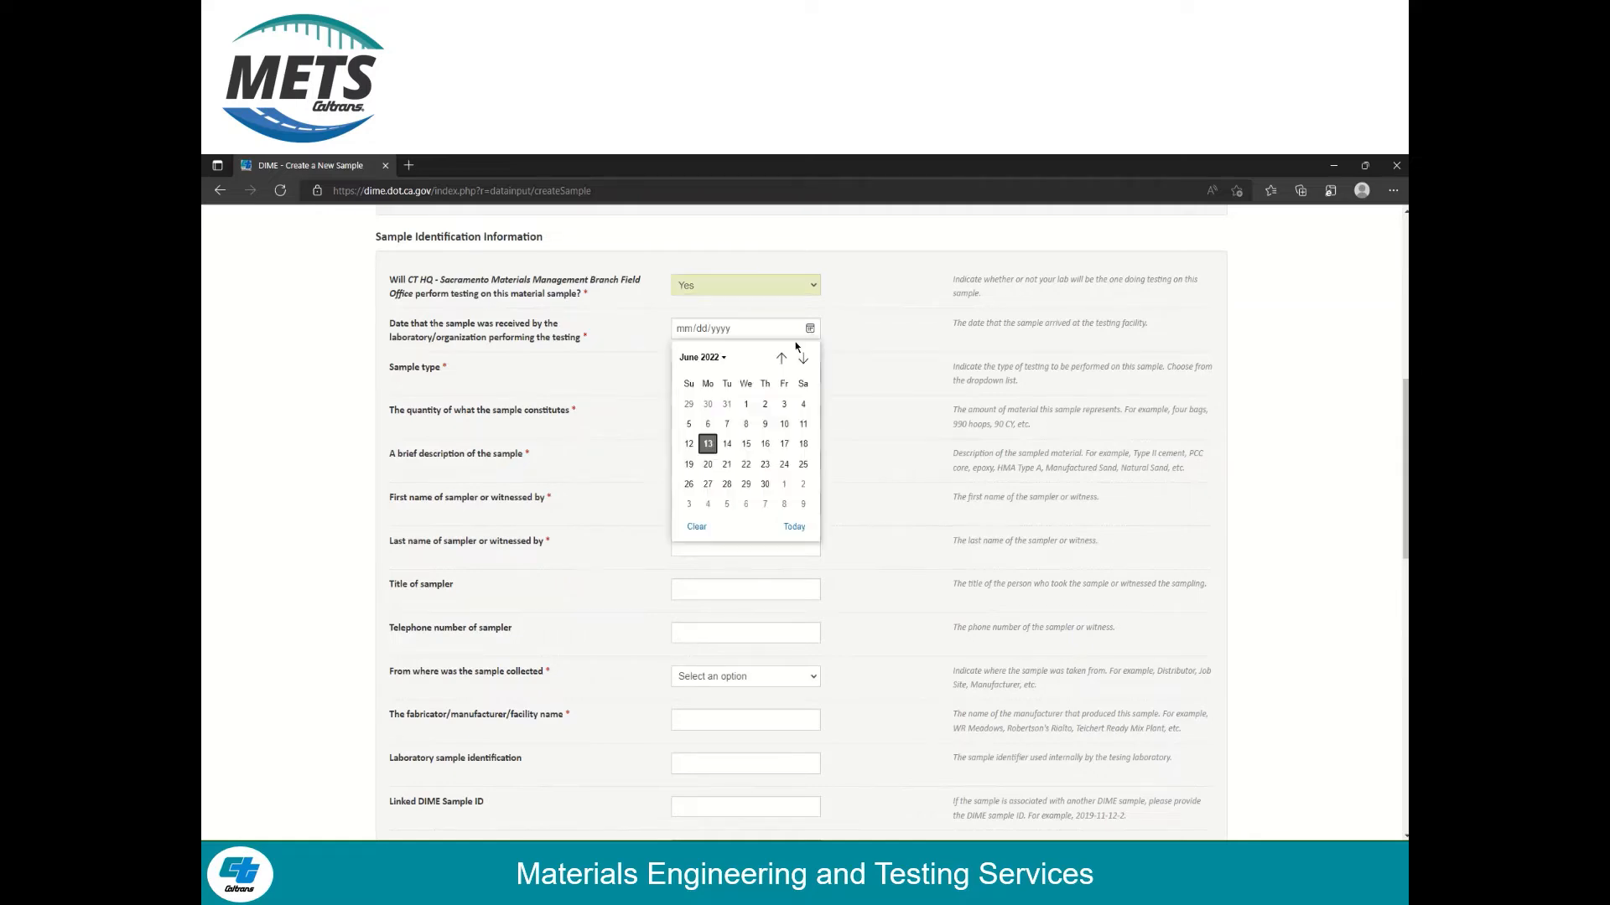
click(780, 425)
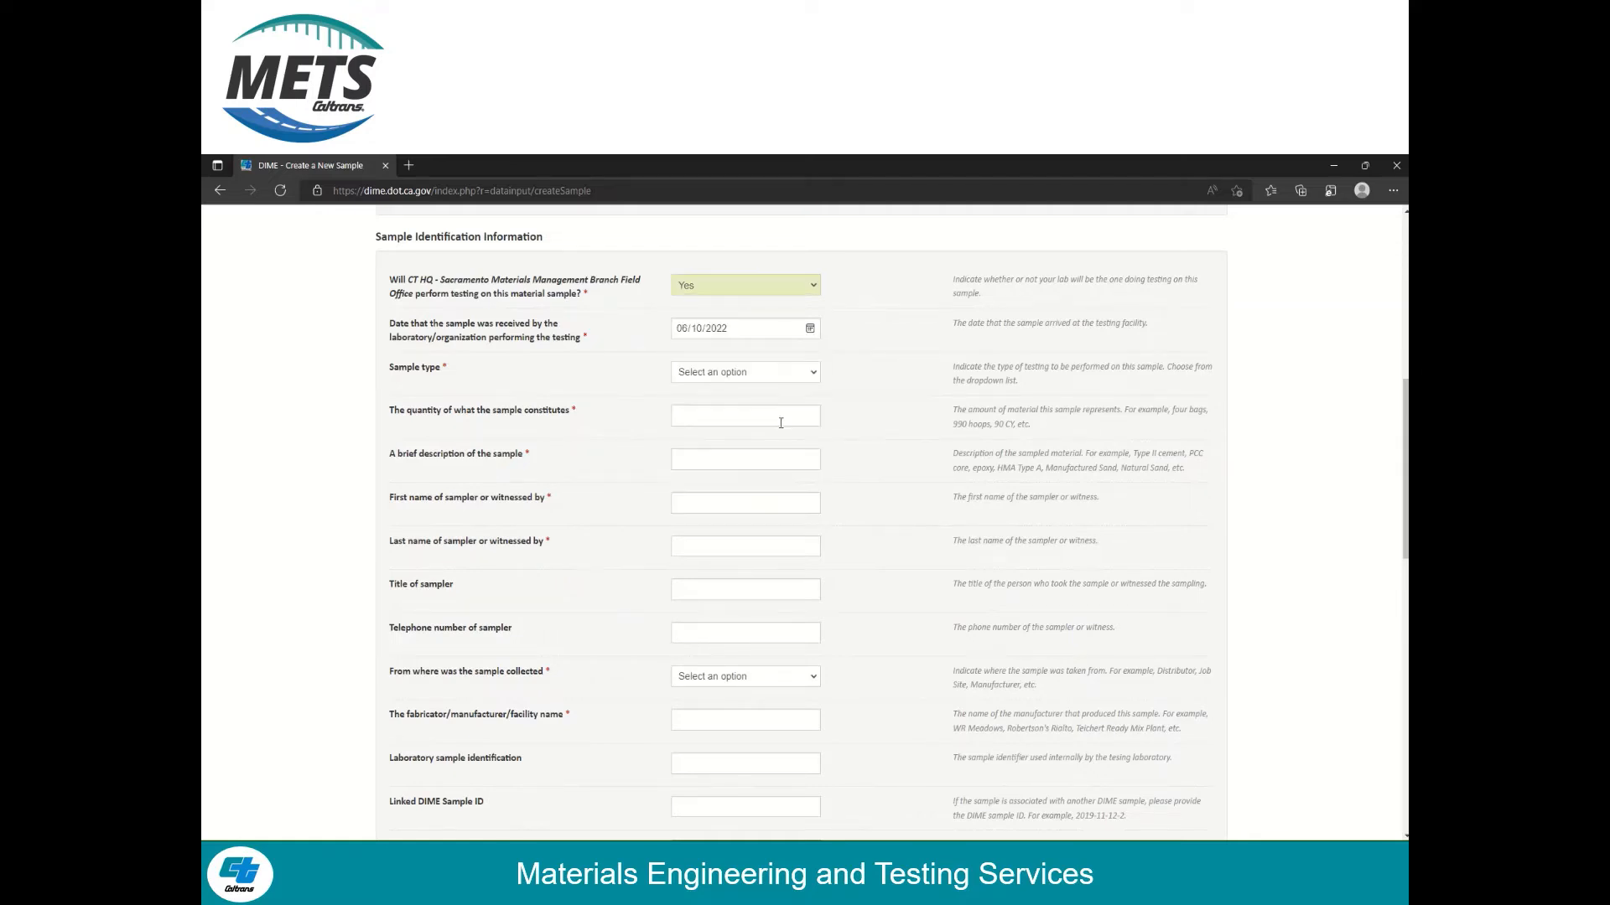
click(795, 379)
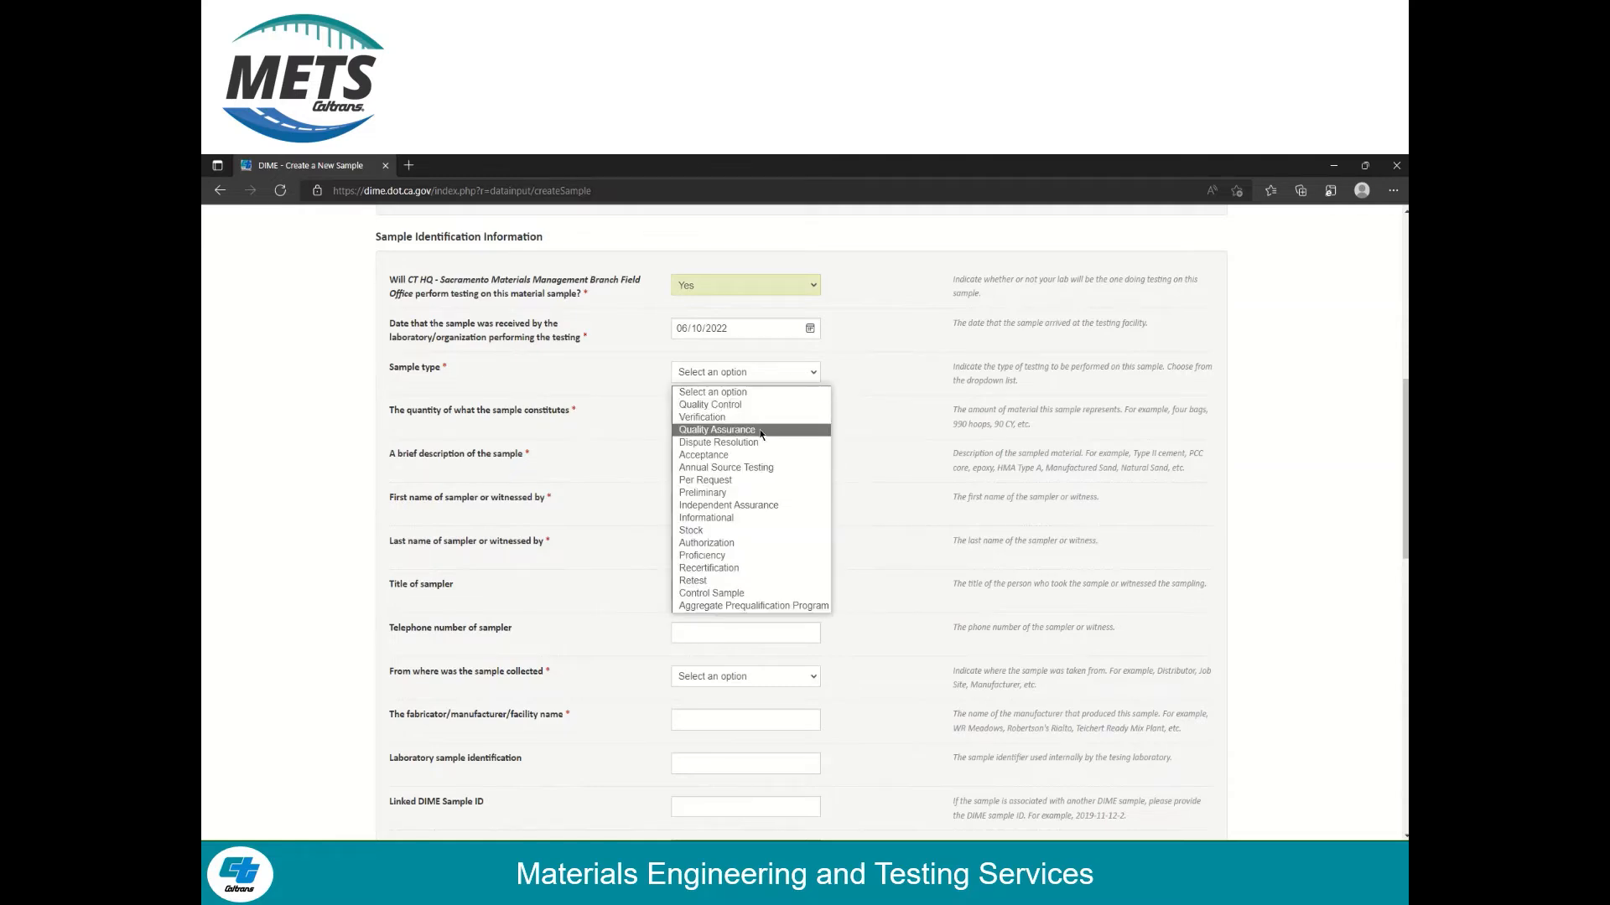
click(765, 429)
click(763, 417)
text(1)
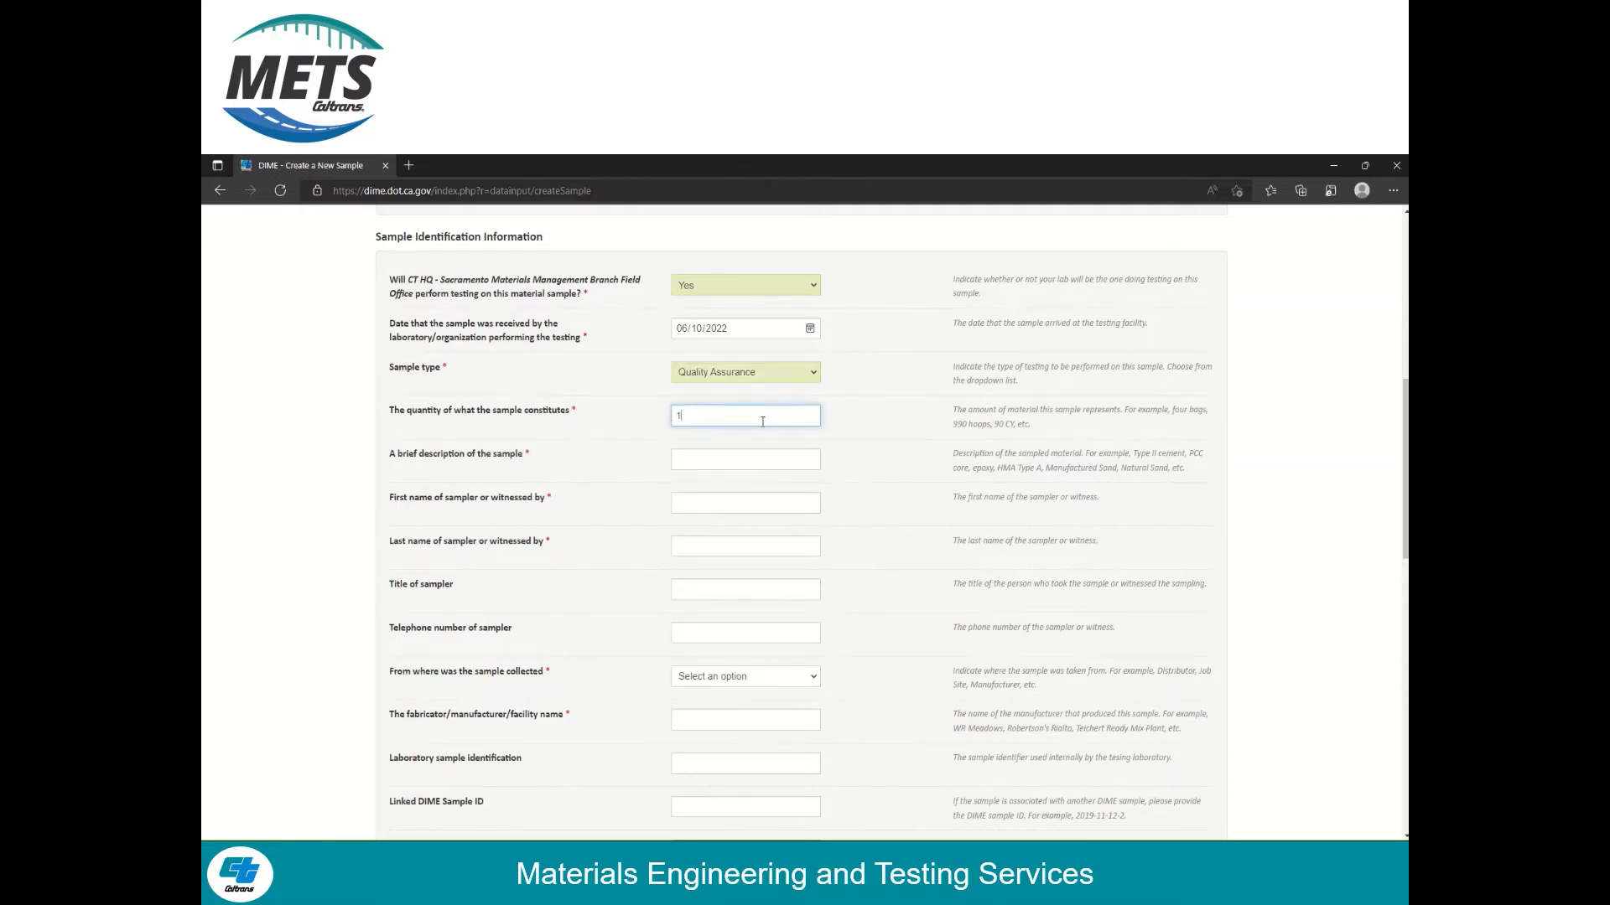
text(00)
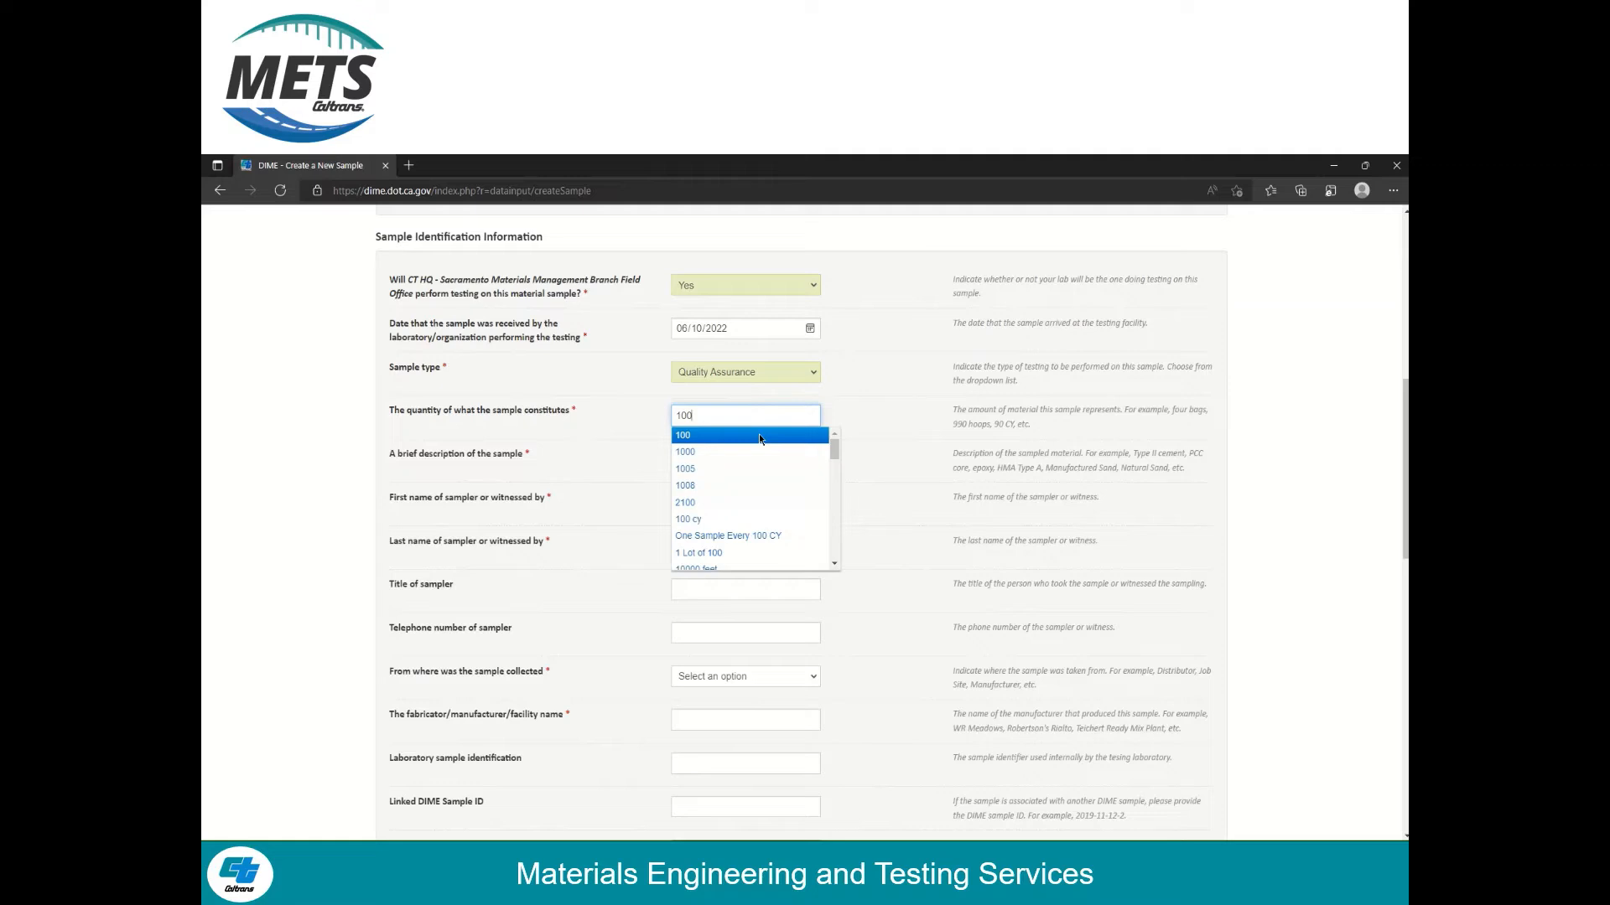
text( cy)
click(780, 439)
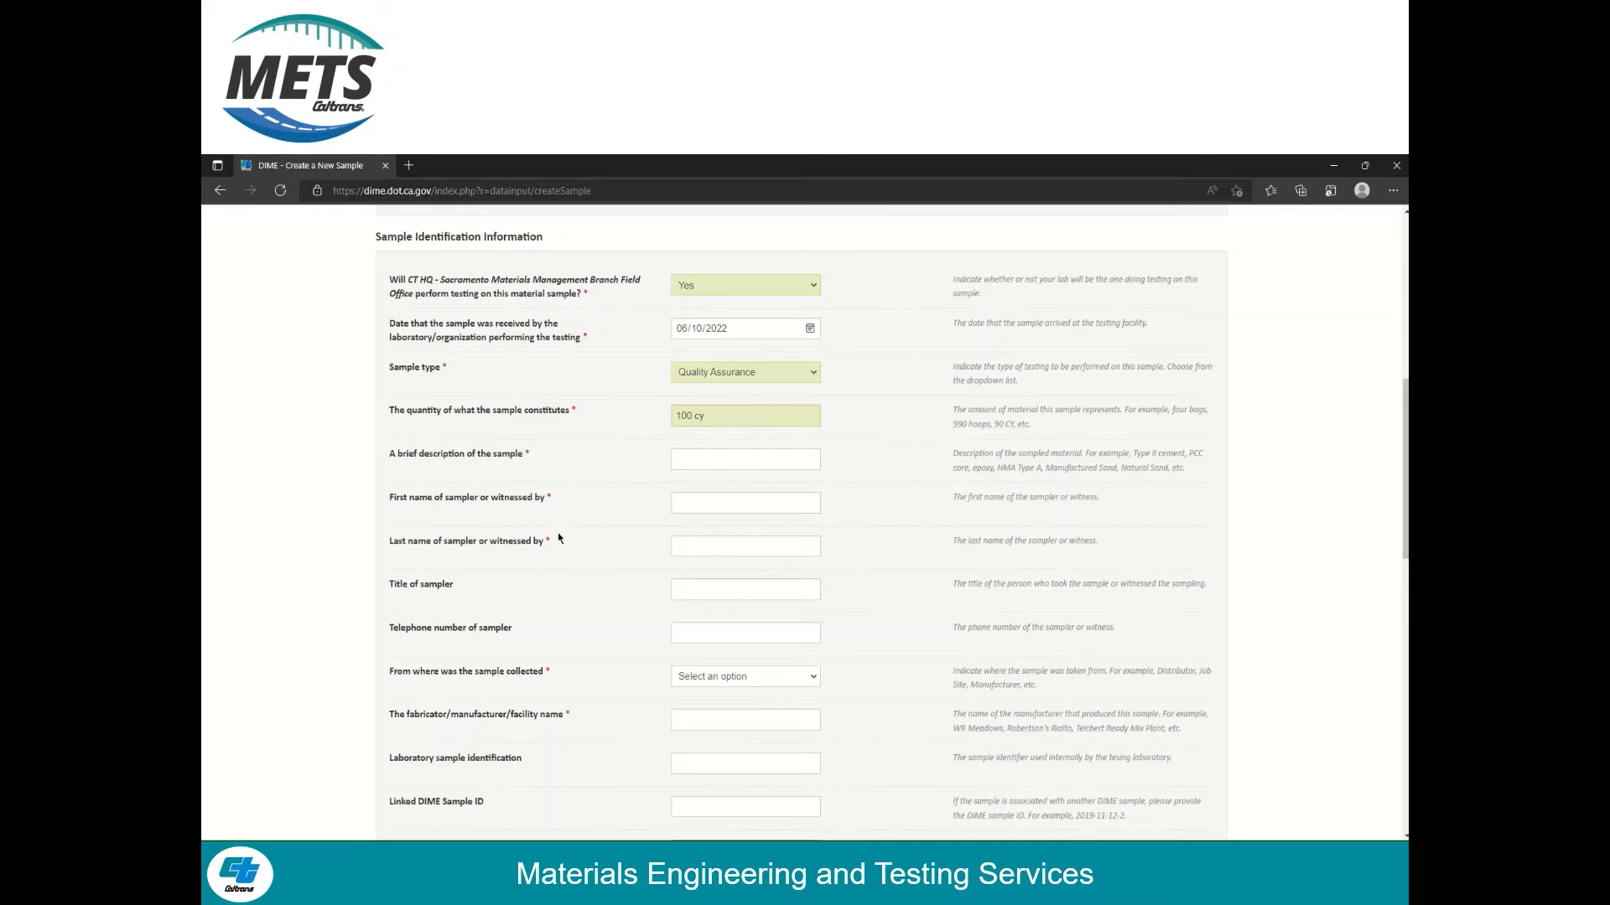
Enter description 'concrete', the sampler's first and last name, source Job Site and fabricator CEMEX
scroll(560, 537, down, 15)
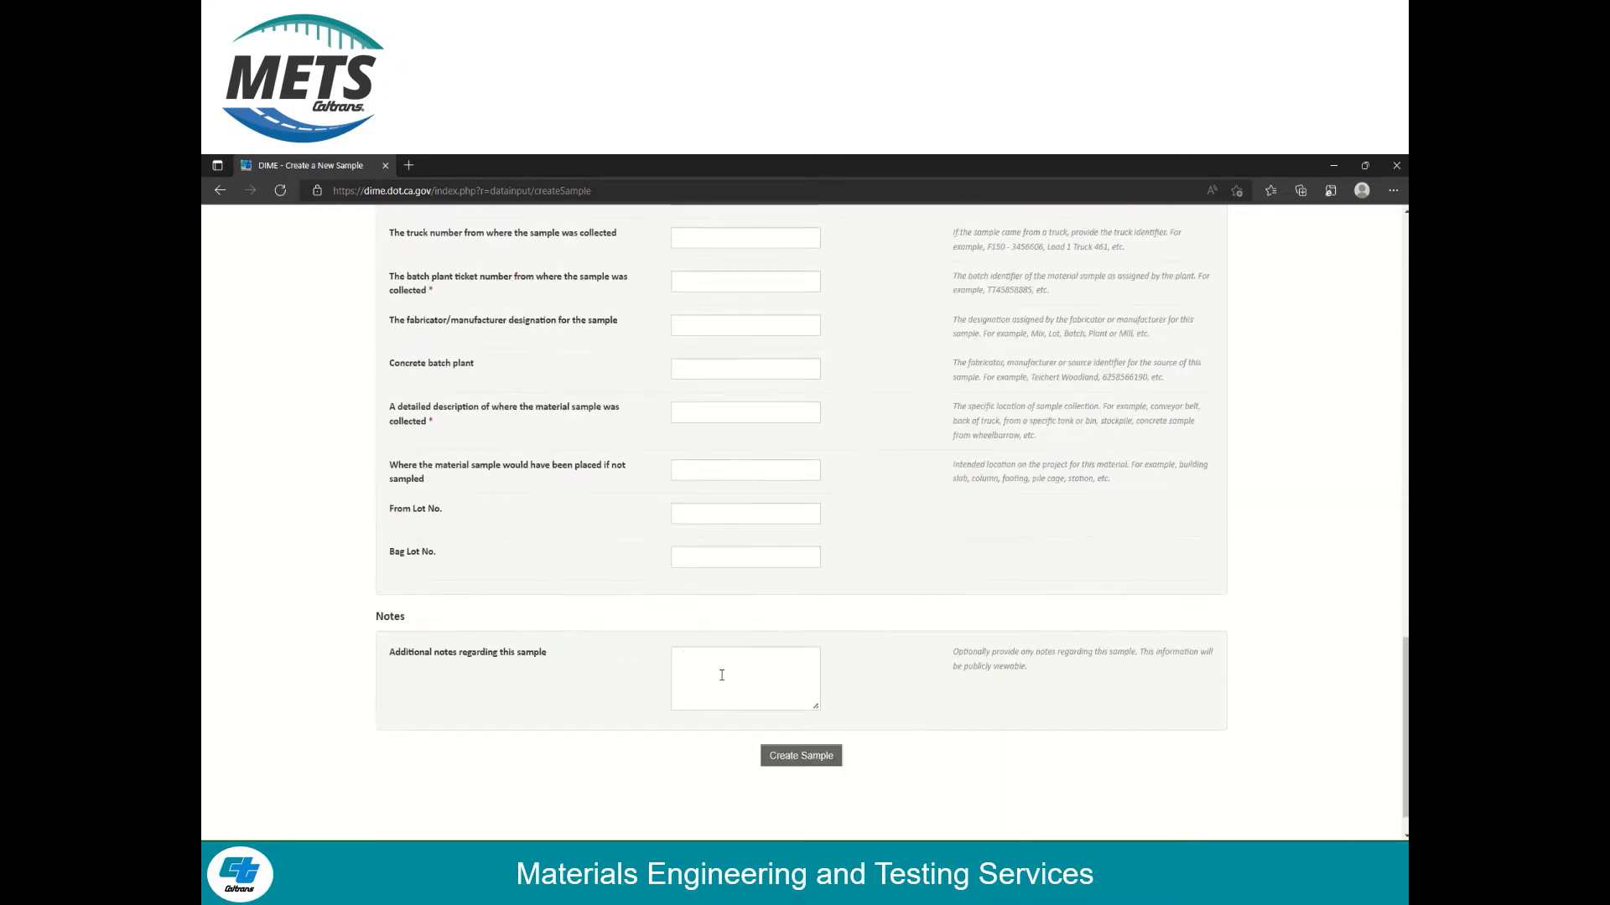
scroll(706, 564, up, 15)
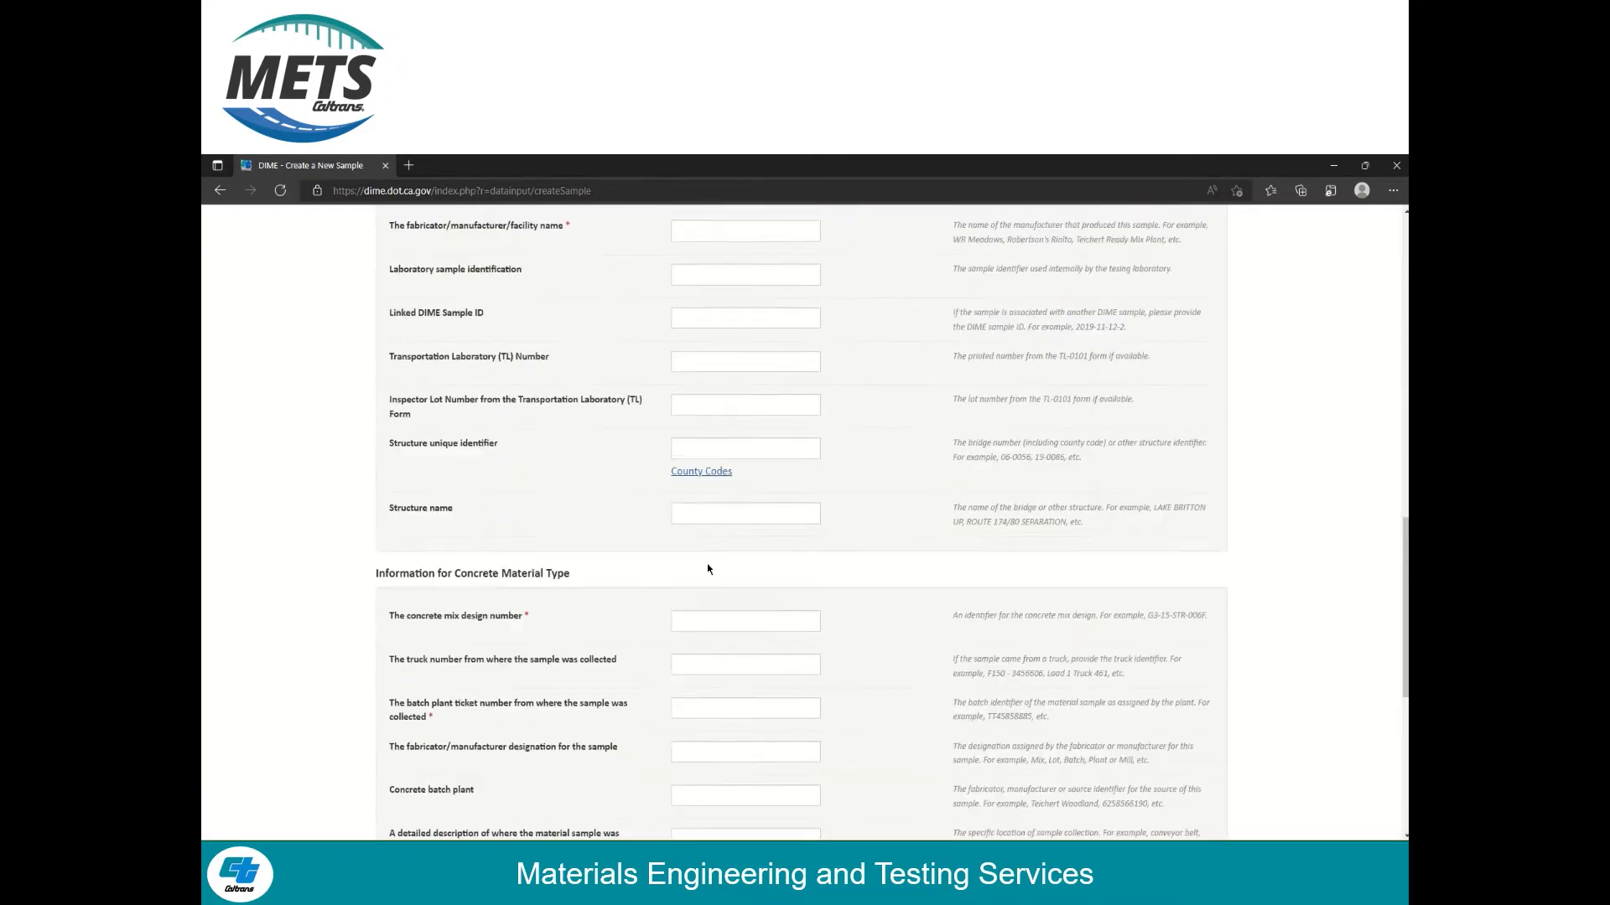
click(738, 457)
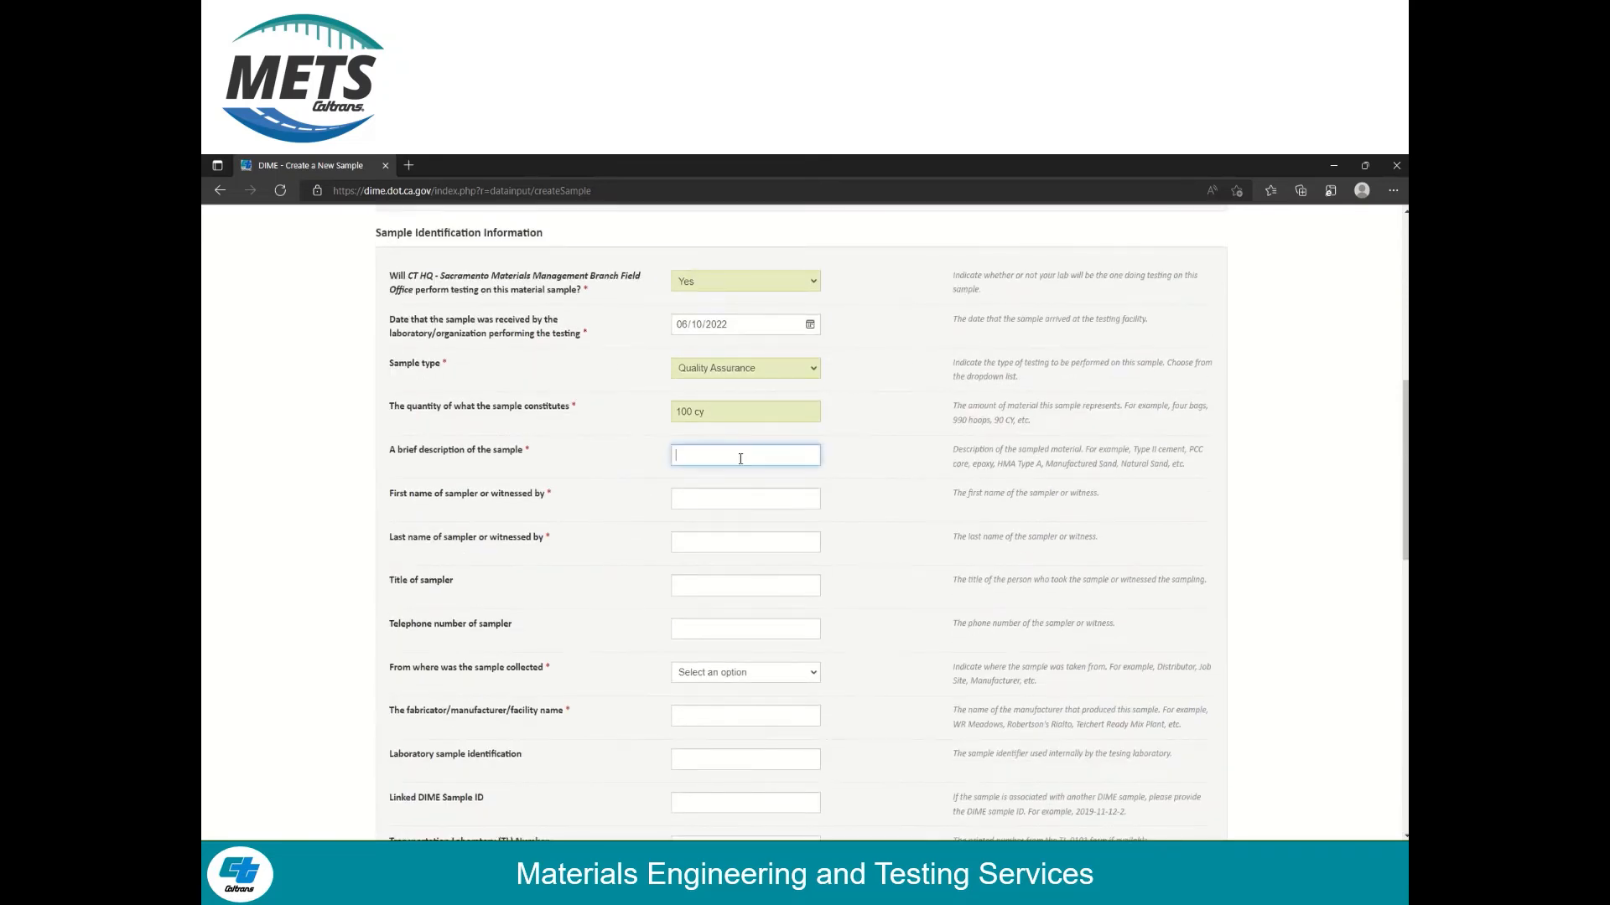
text(concrete)
key(Tab)
key(Tab)
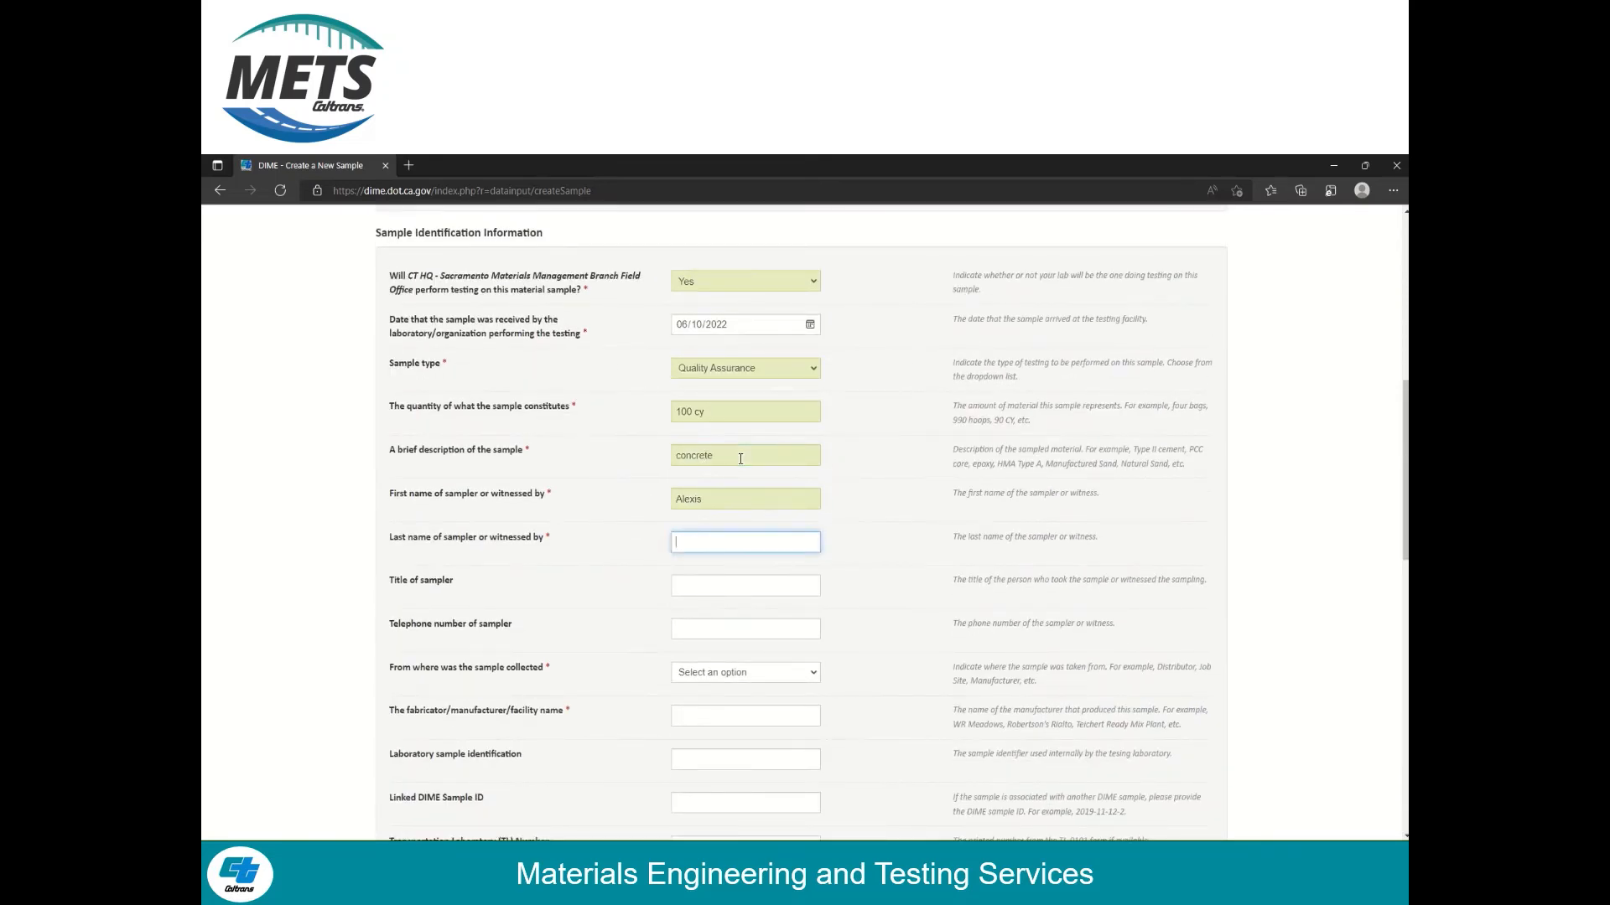
key(Tab)
key(Tab)
key(Tab)
key(j)
key(Tab)
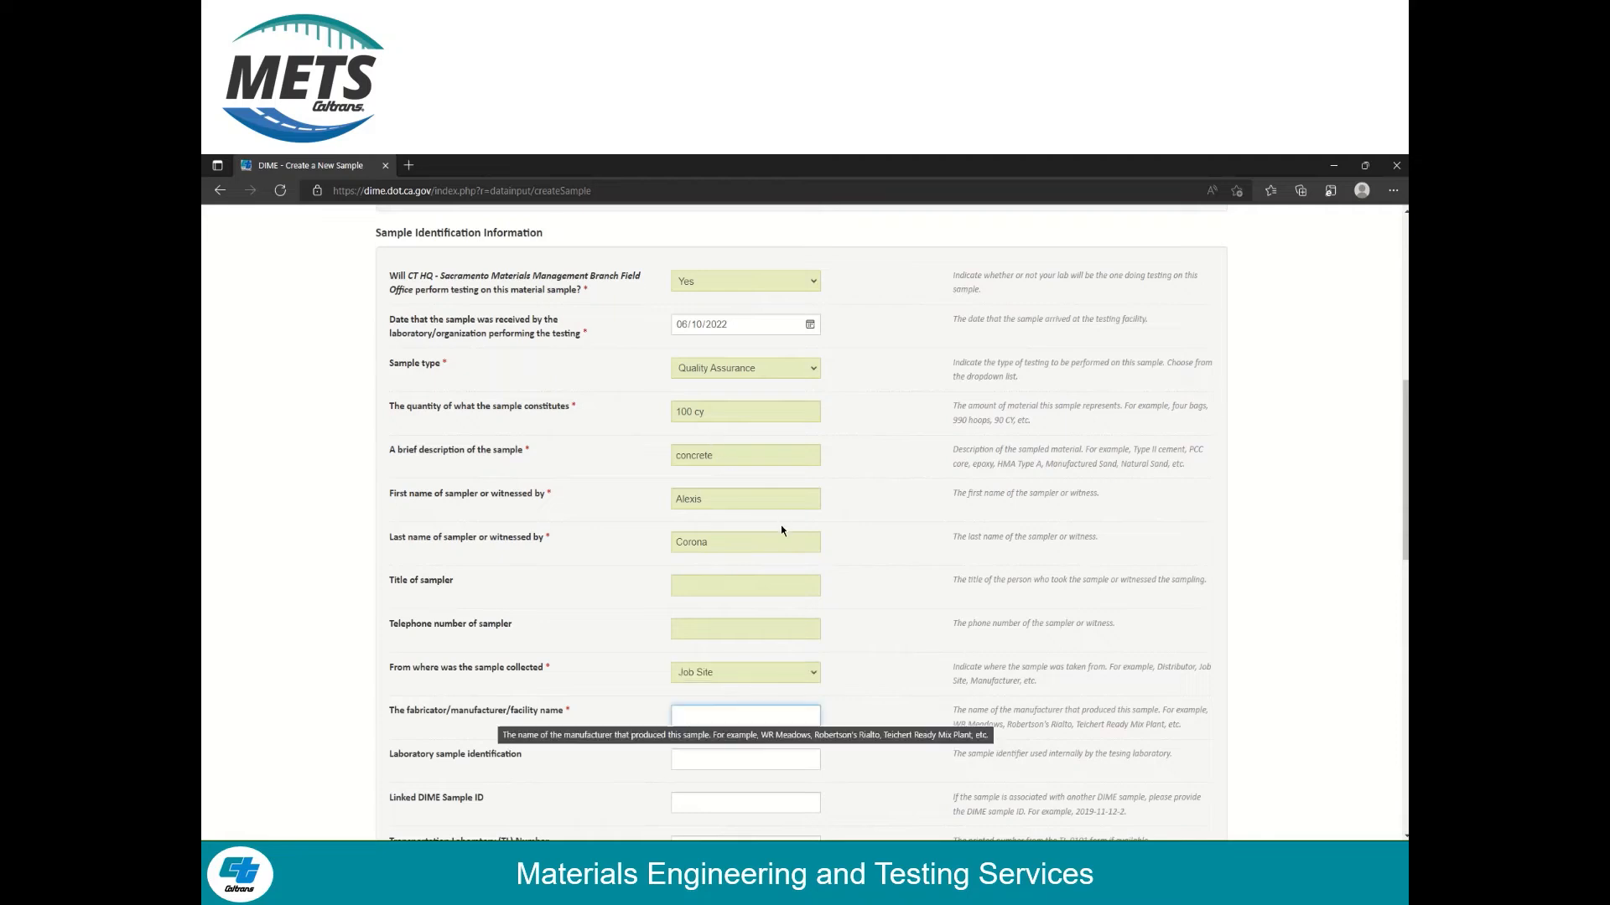
text(CEMEX)
key(Tab)
key(Tab)
Fill mix design 2010008, batch ticket 1 and collection location 'wheelbarrow'
scroll(837, 618, down, 5)
click(786, 631)
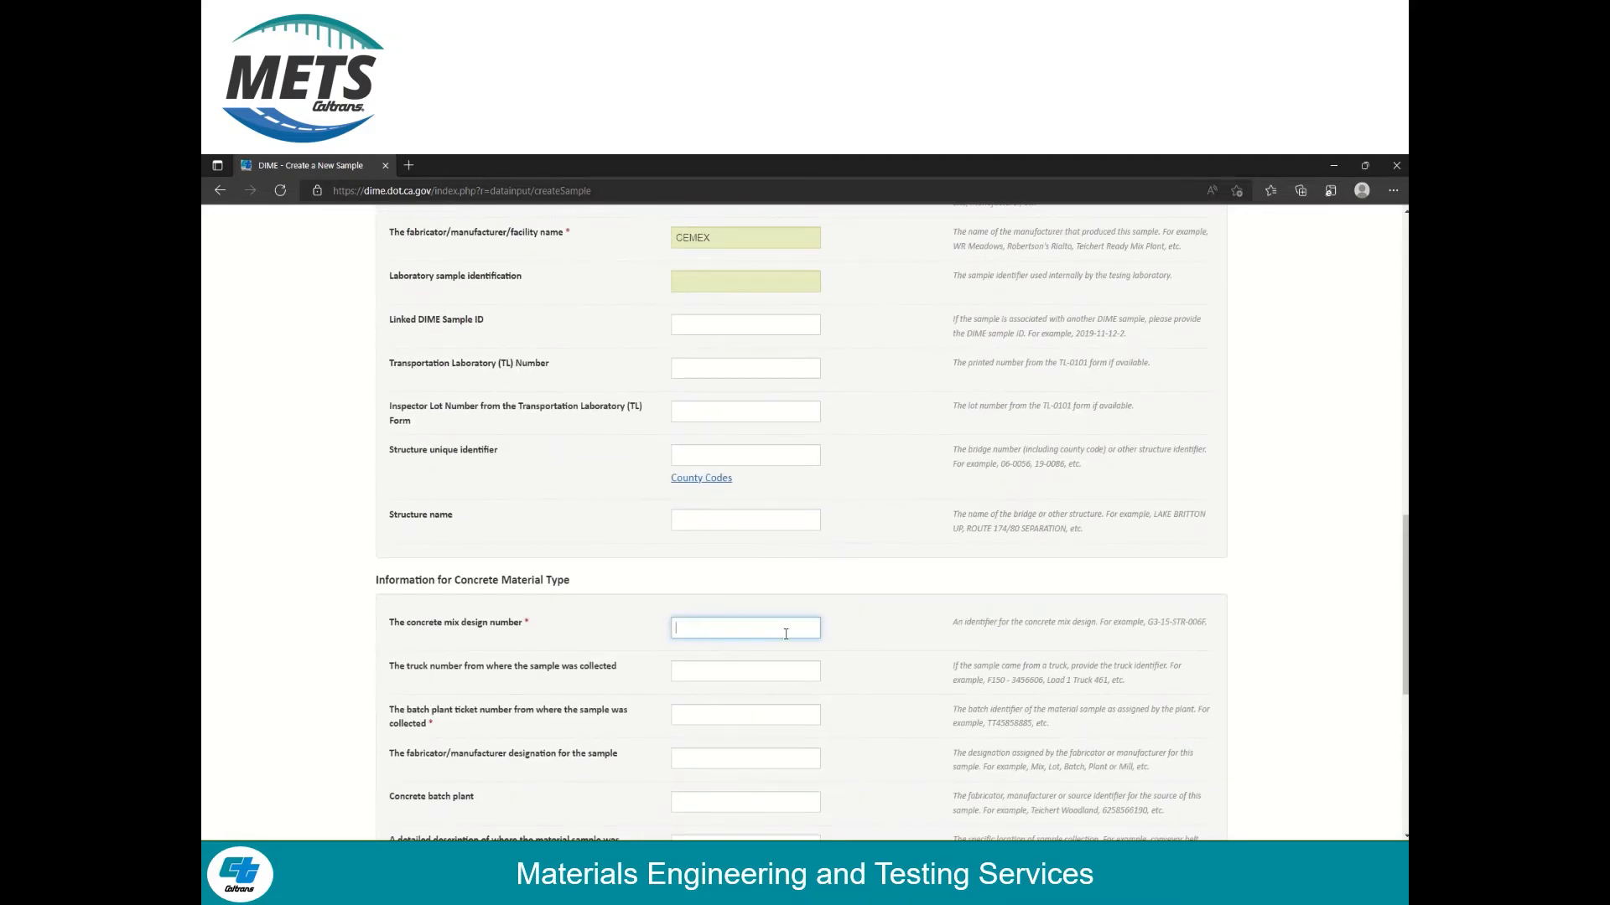
text(2010008)
key(Tab)
key(Tab)
text(1)
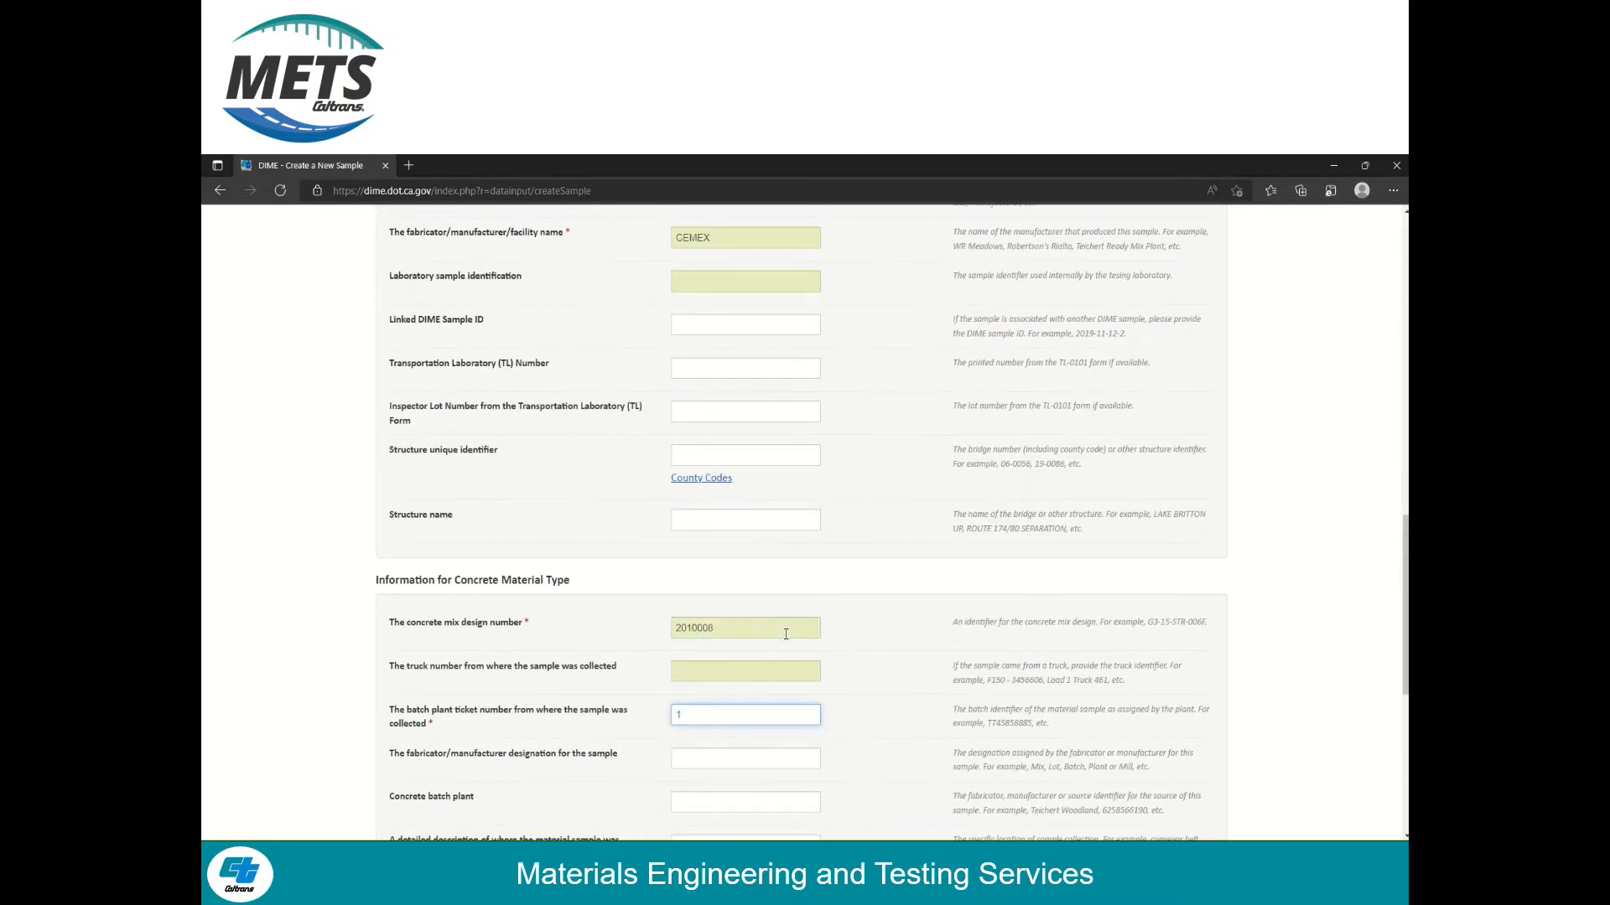
scroll(755, 671, down, 2)
click(750, 655)
text(wheelbarrow)
click(884, 630)
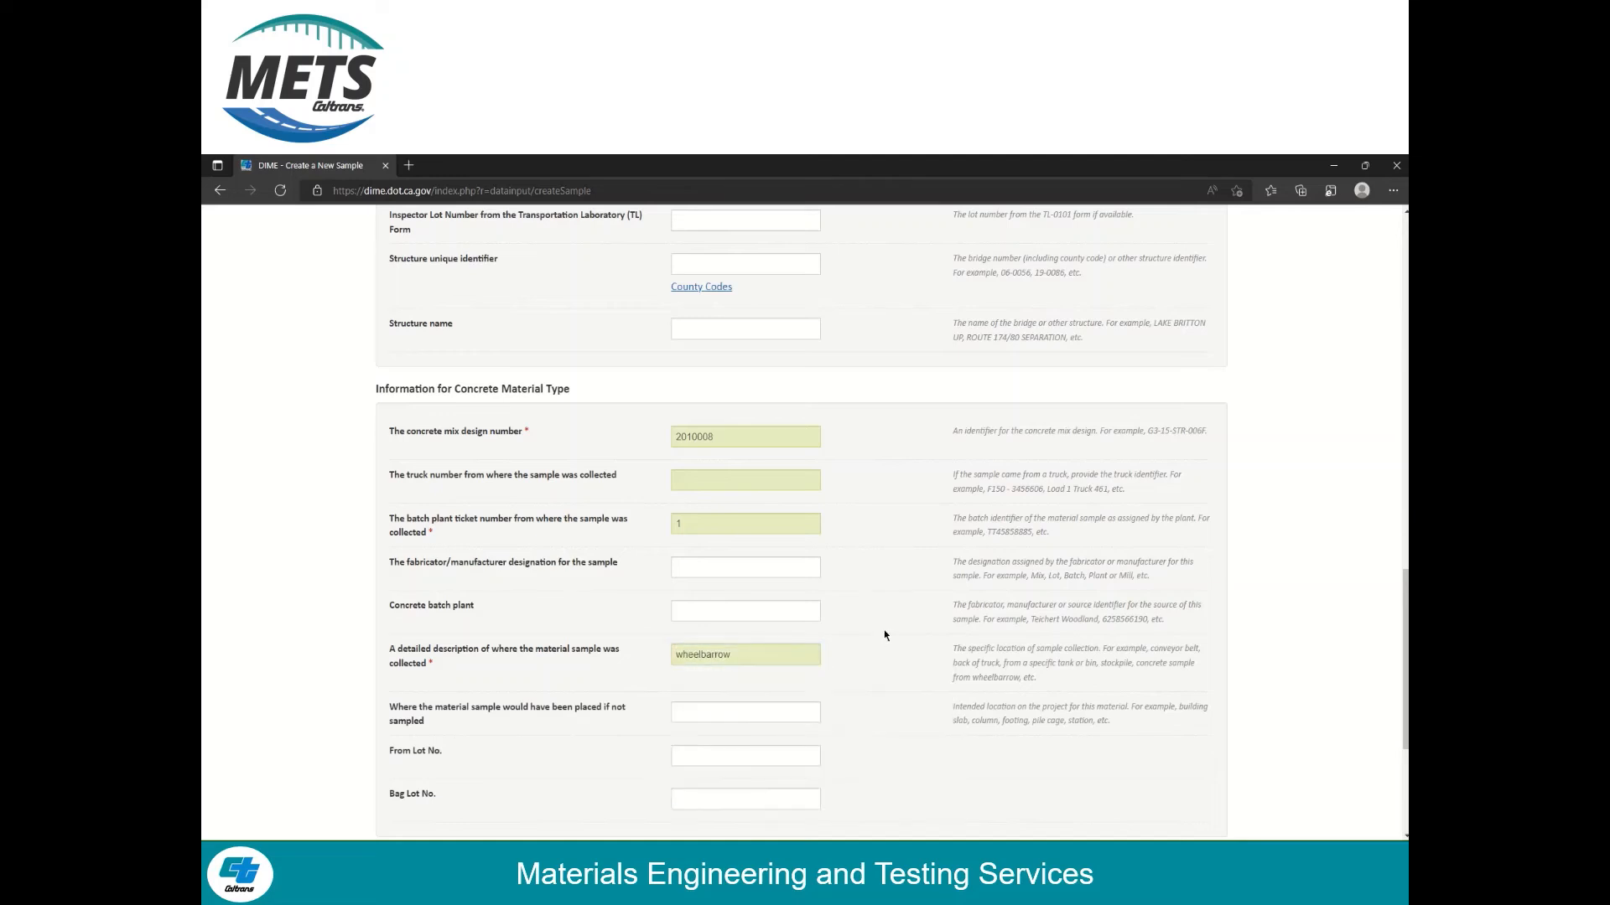
scroll(881, 631, down, 2)
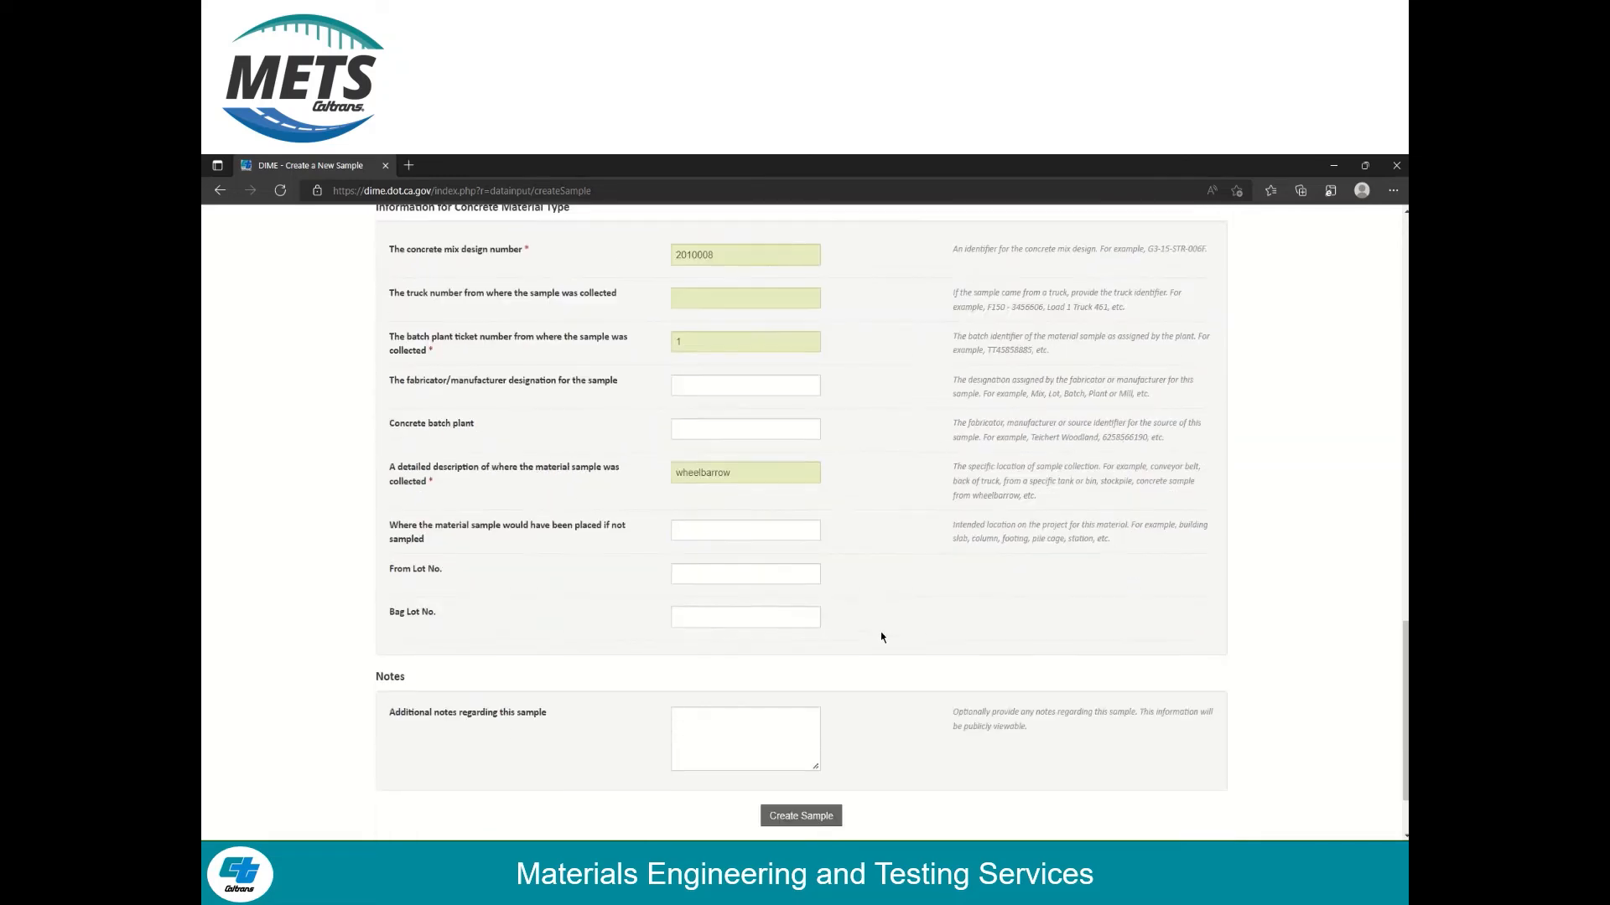
click(792, 809)
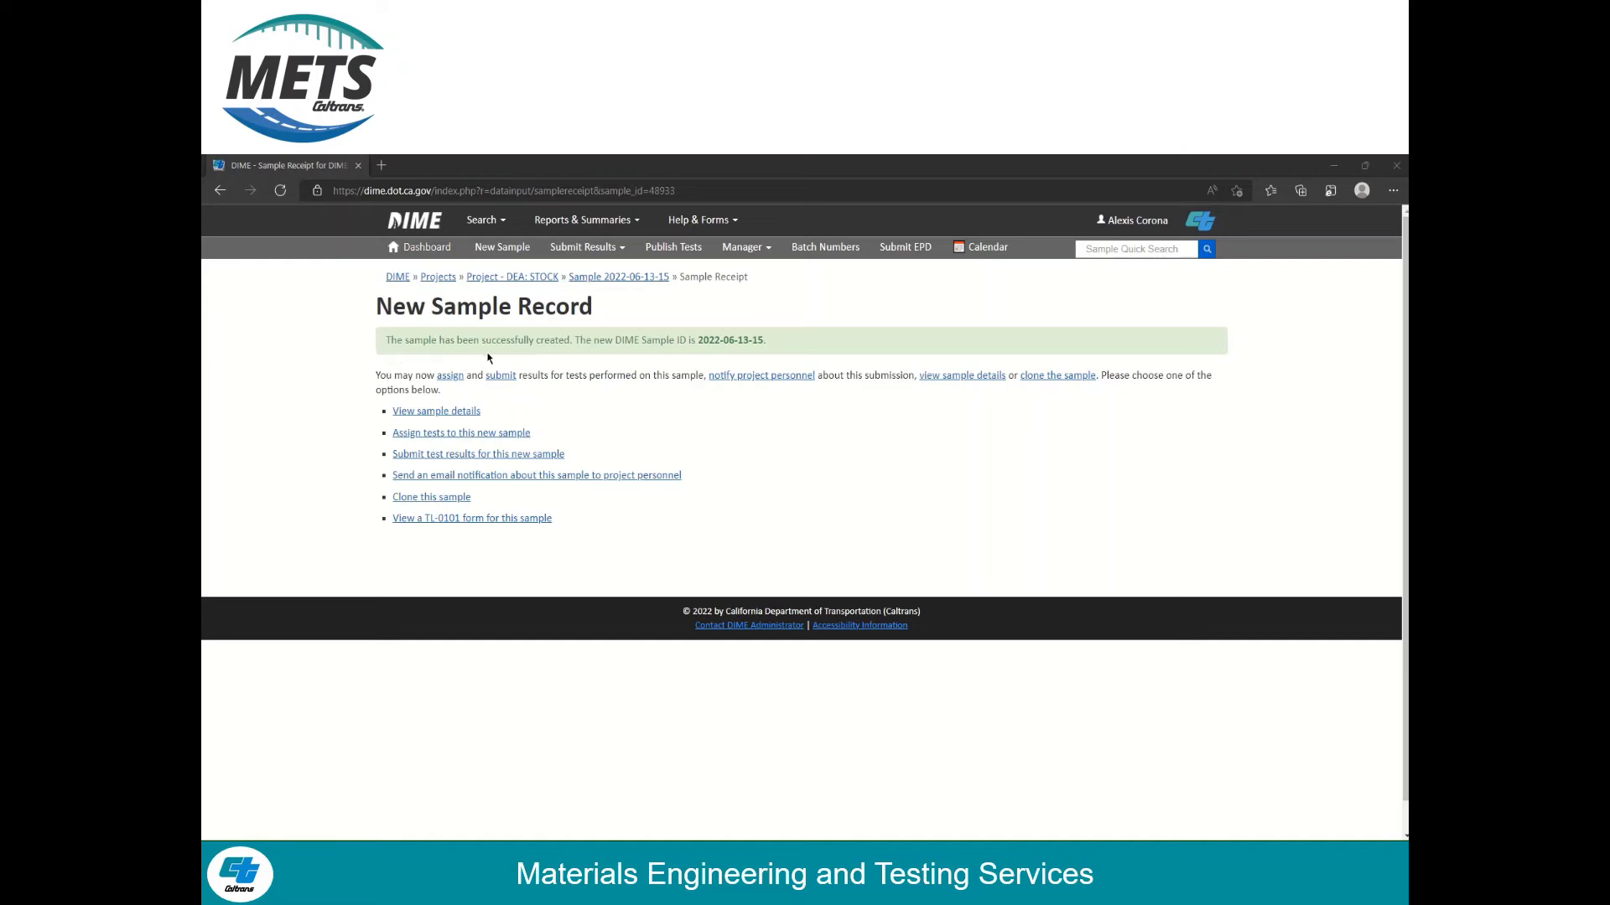
drag(695, 339, 765, 338)
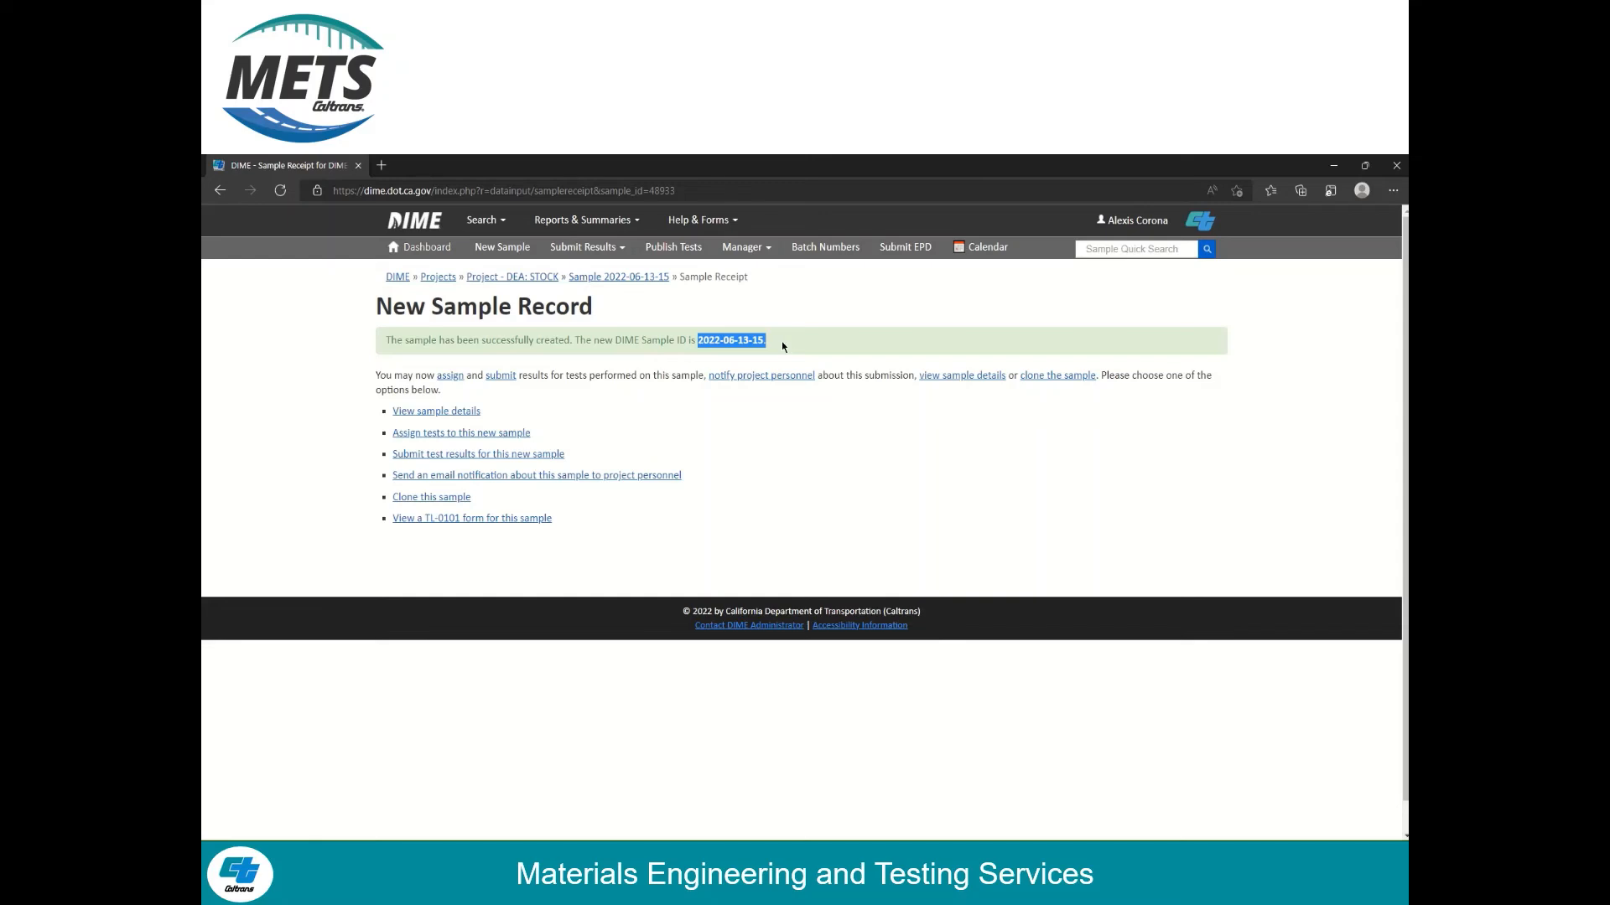
click(766, 347)
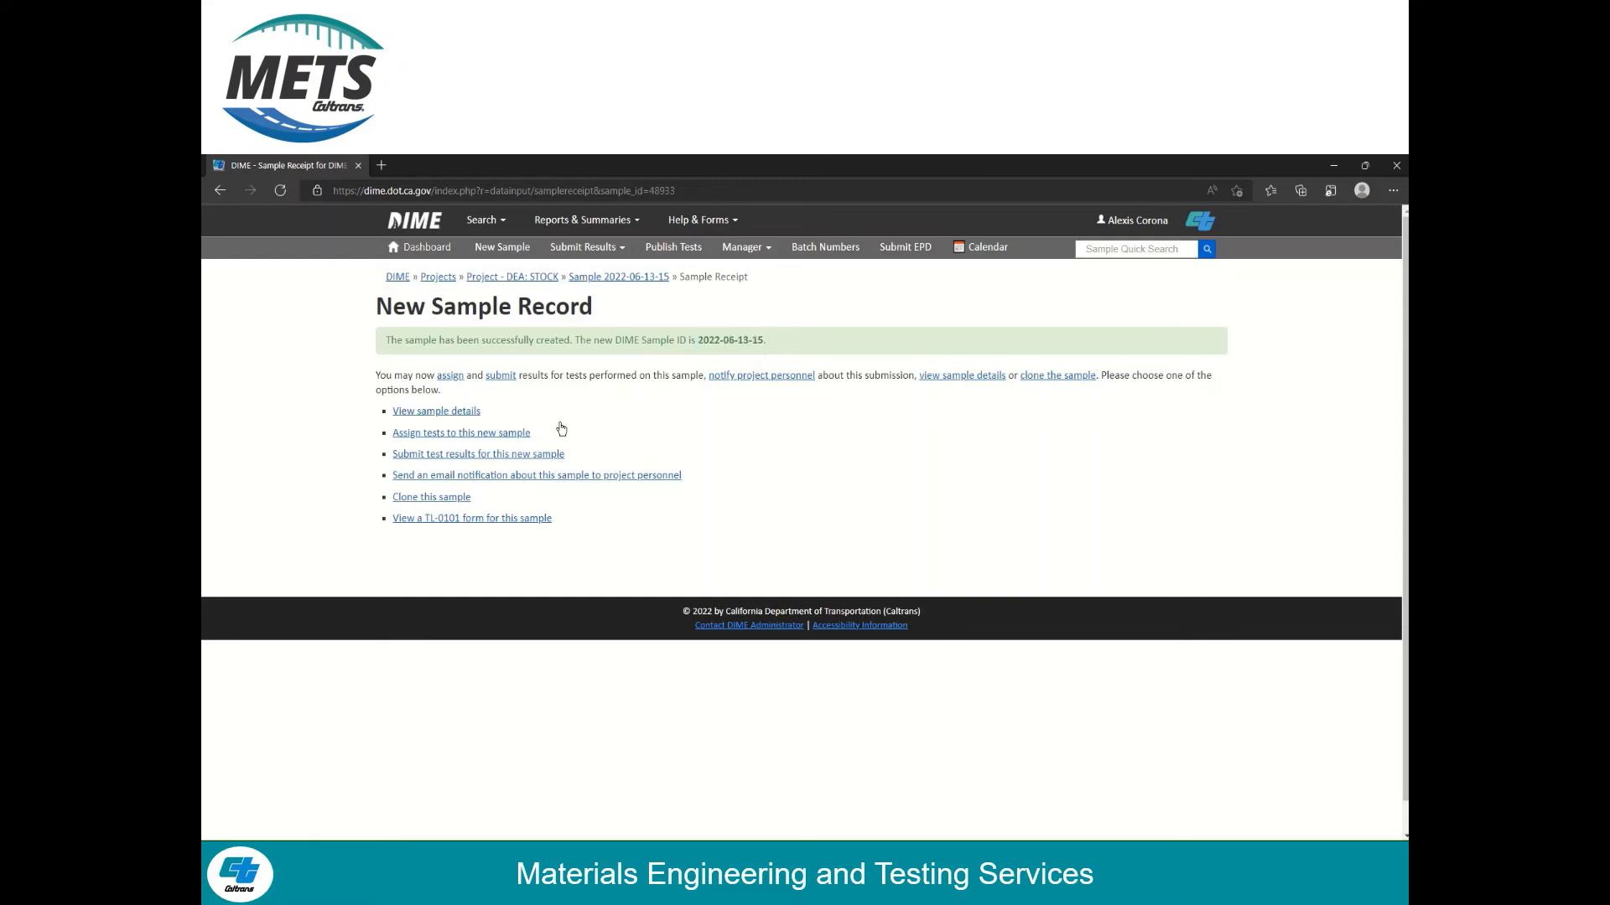